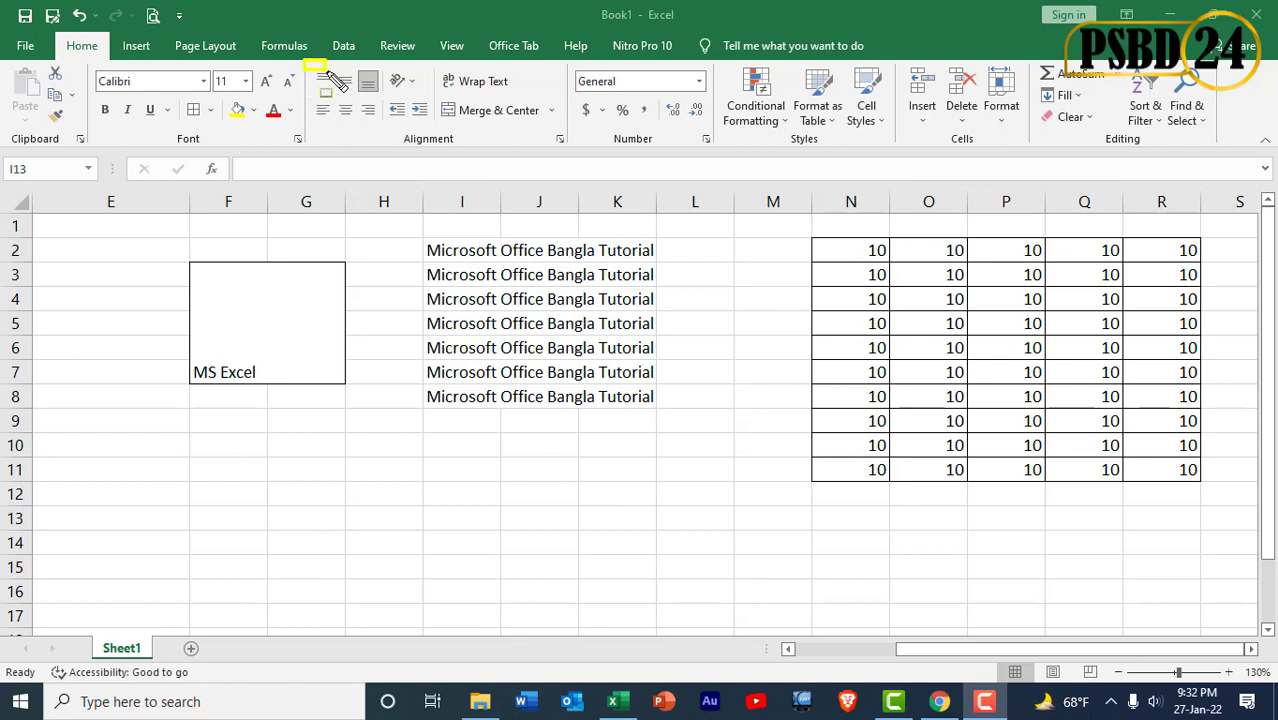
Step: Select the merged MS Excel cell and try Top, Middle and Bottom vertical alignment
{"action": "left_click_drag", "start_coordinate": [327, 74], "coordinate": [563, 152]}
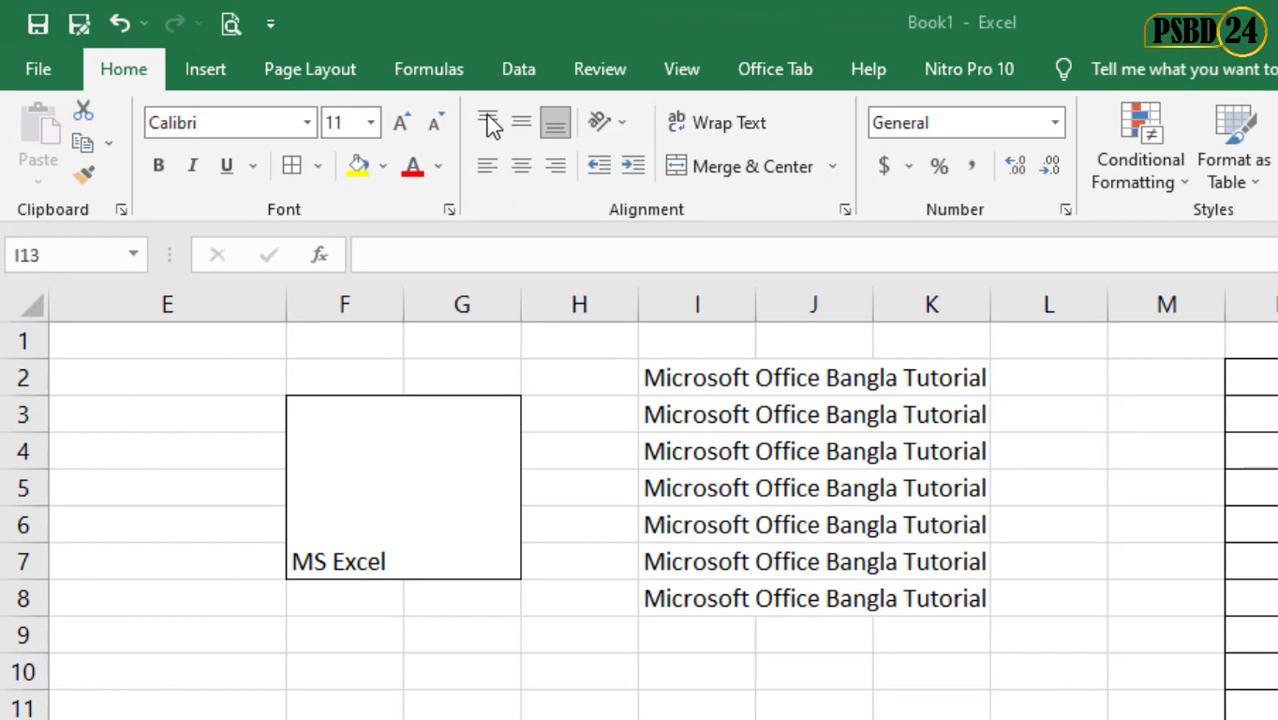
{"action": "left_click", "coordinate": [391, 522]}
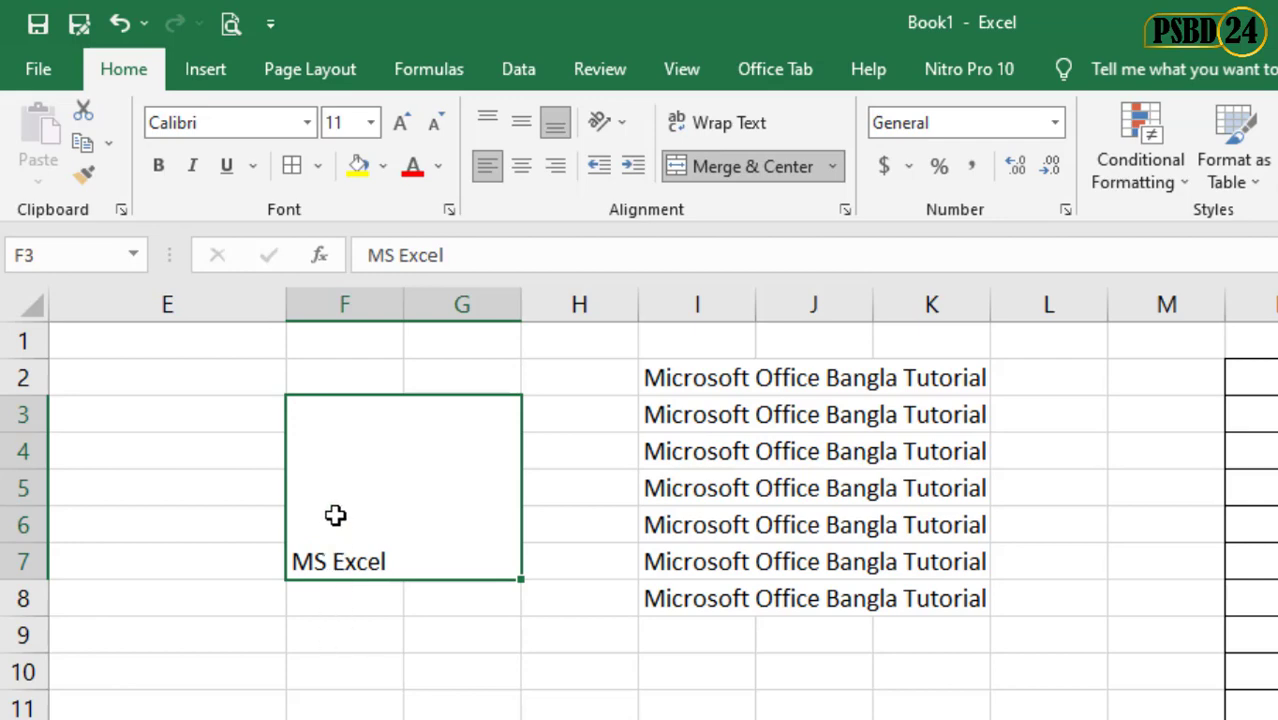
{"action": "left_click", "coordinate": [488, 122]}
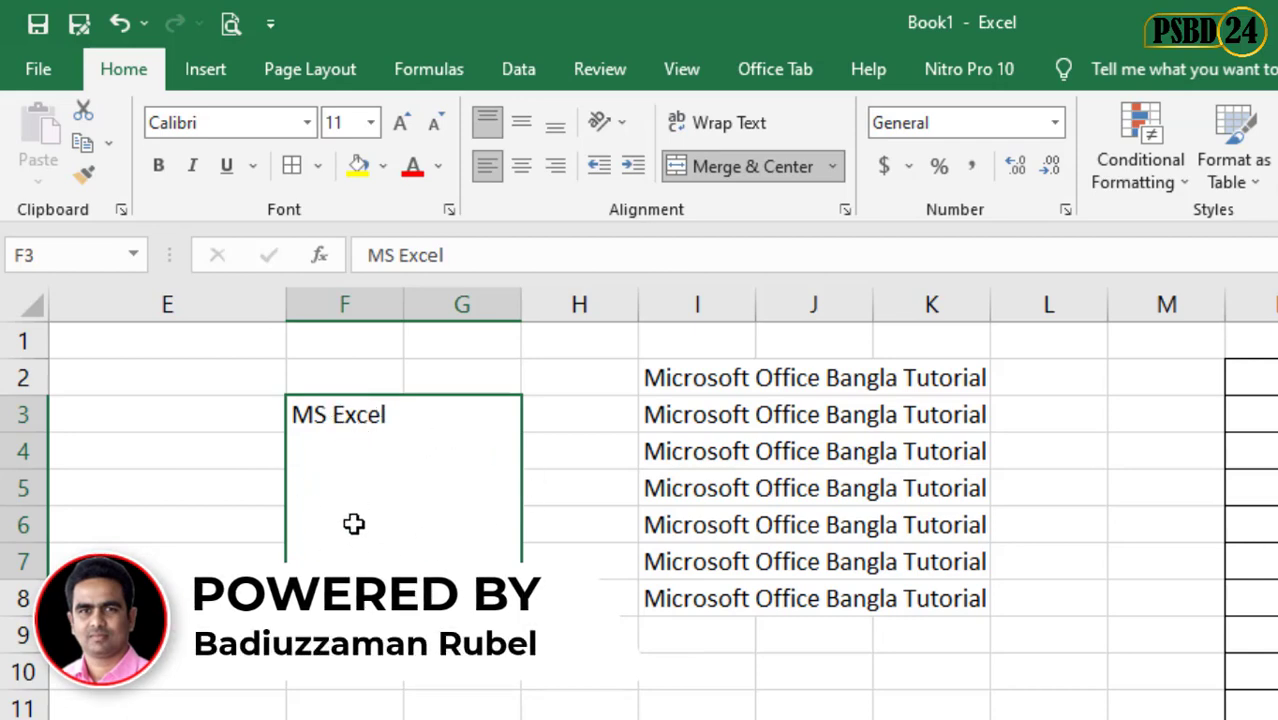
{"action": "left_click", "coordinate": [522, 122]}
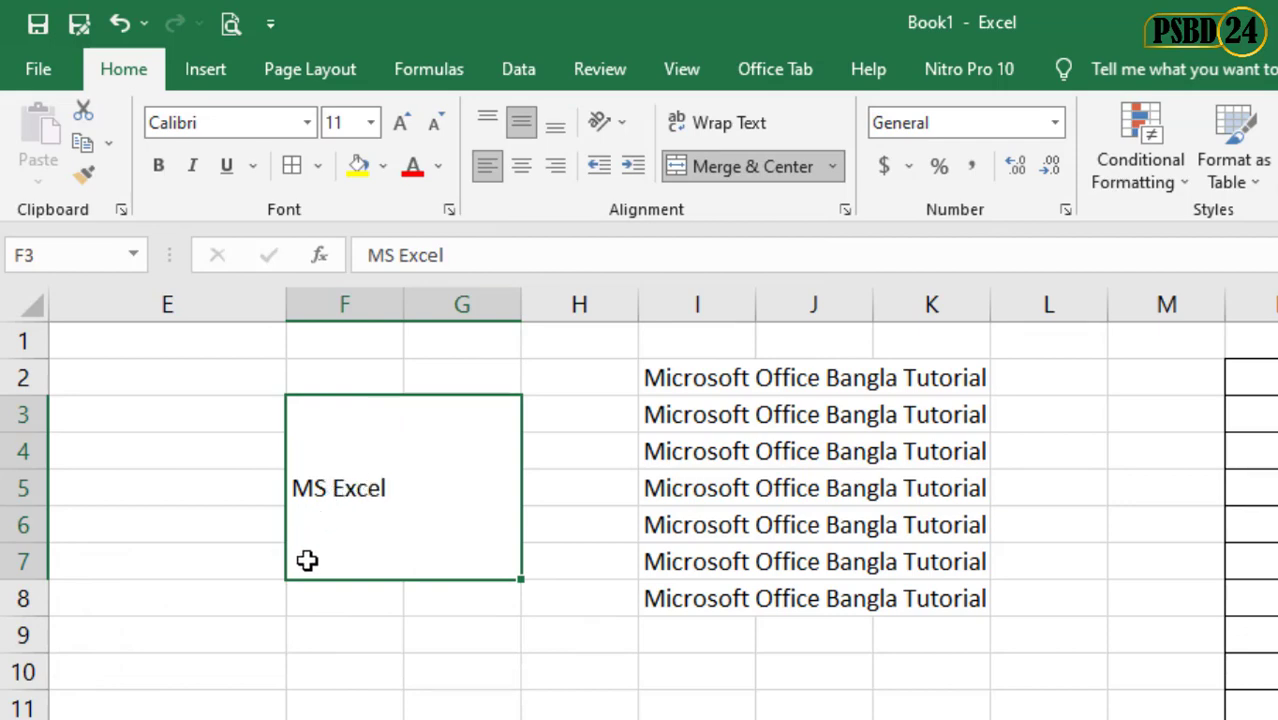
{"action": "left_click", "coordinate": [557, 130]}
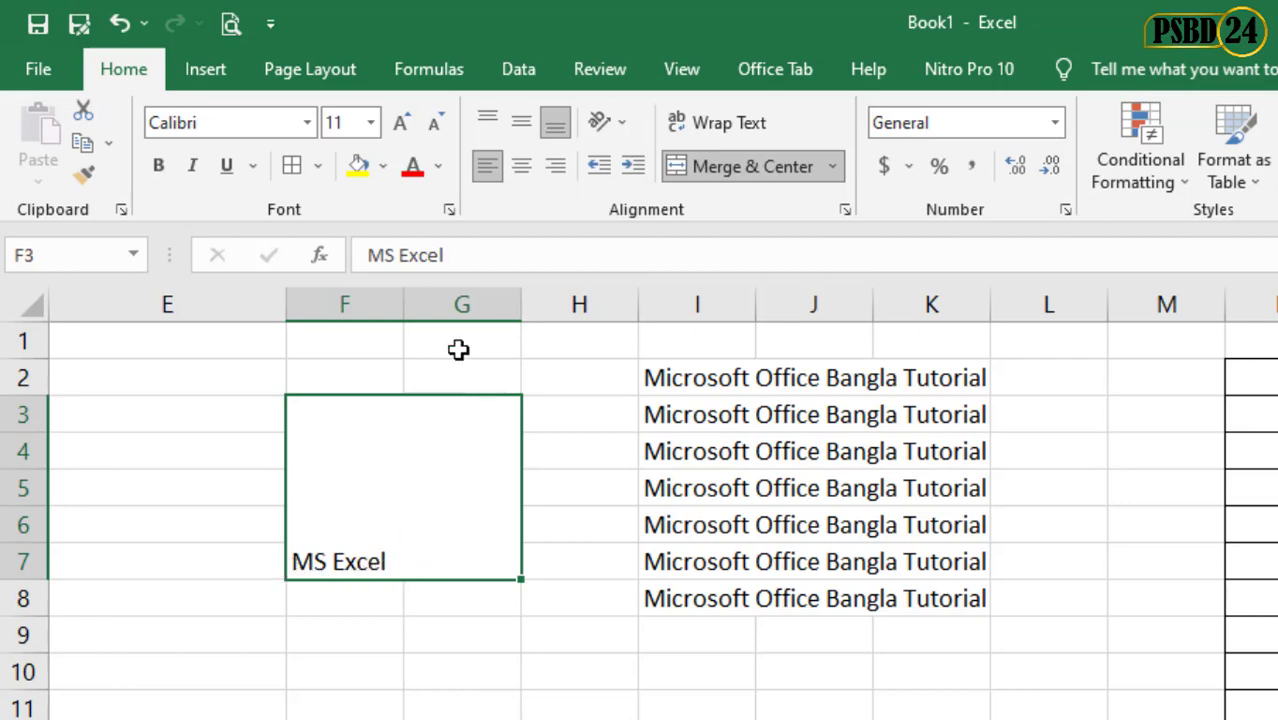
Step: Try Center, Left and Right alignment, finishing with MS Excel centred and middle-aligned
{"action": "left_click", "coordinate": [521, 173]}
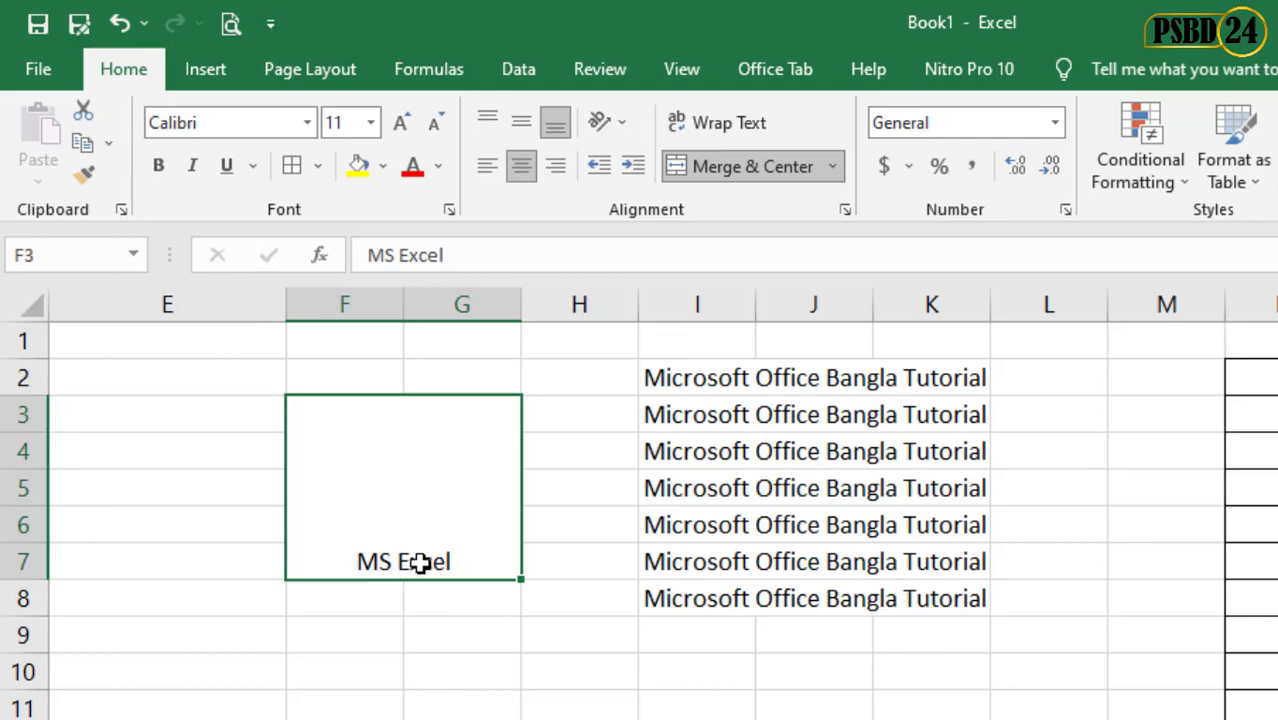
{"action": "left_click", "coordinate": [488, 172]}
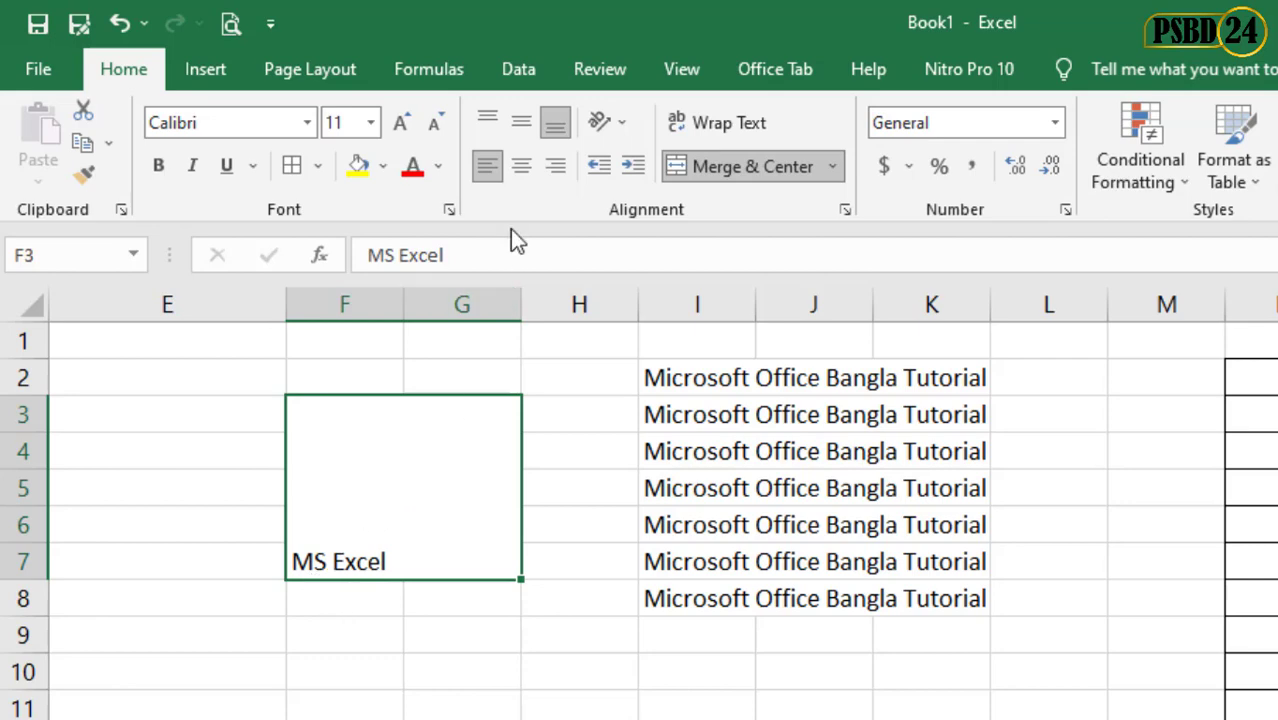
{"action": "left_click", "coordinate": [523, 163]}
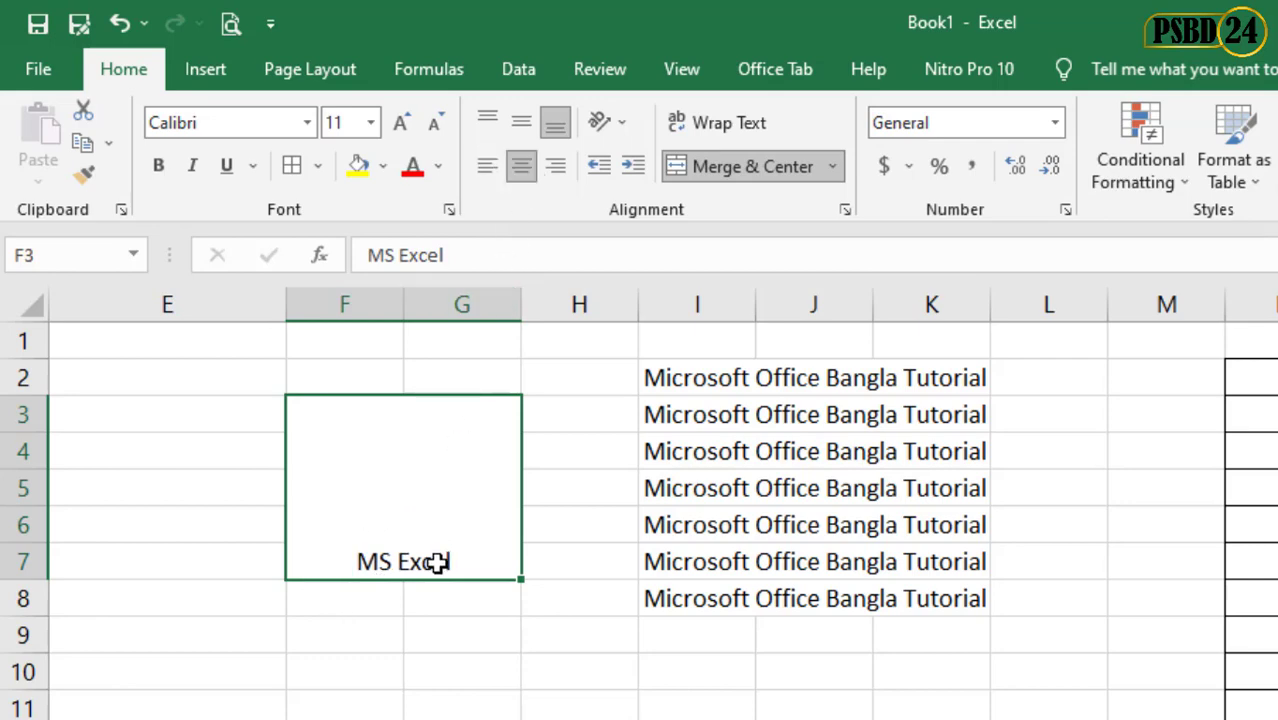
{"action": "left_click", "coordinate": [564, 170]}
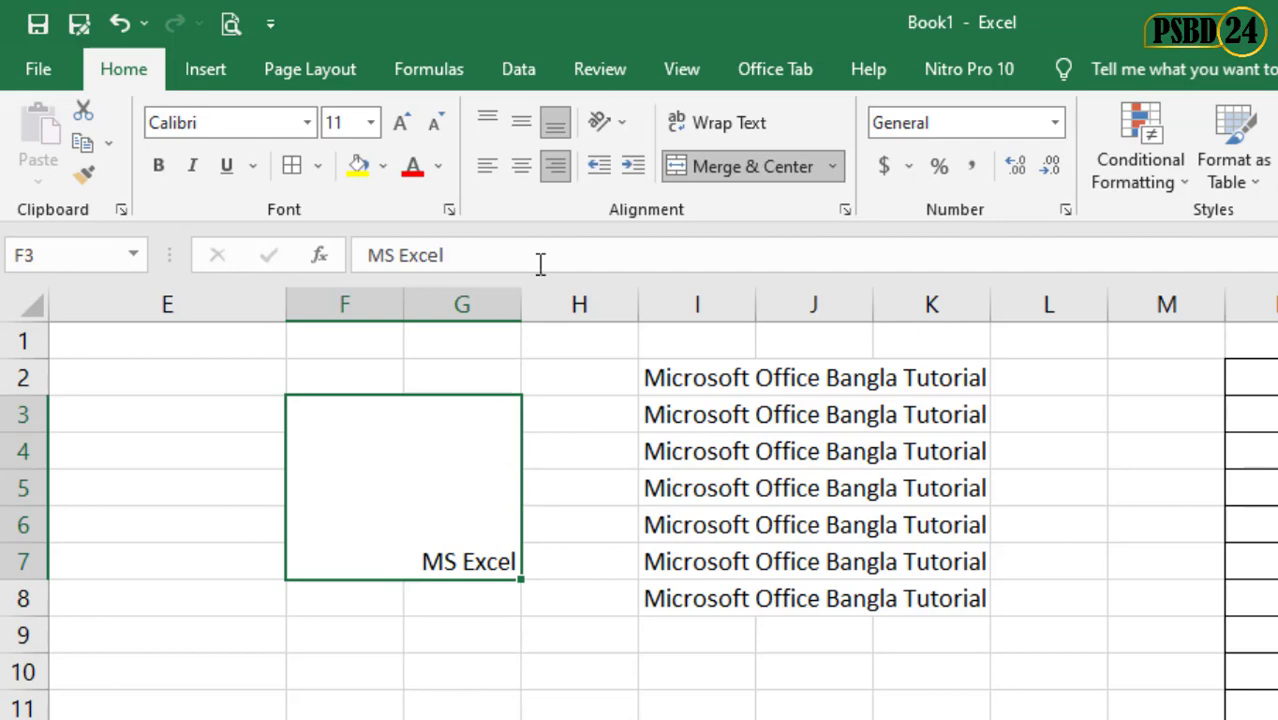
{"action": "left_click", "coordinate": [520, 123]}
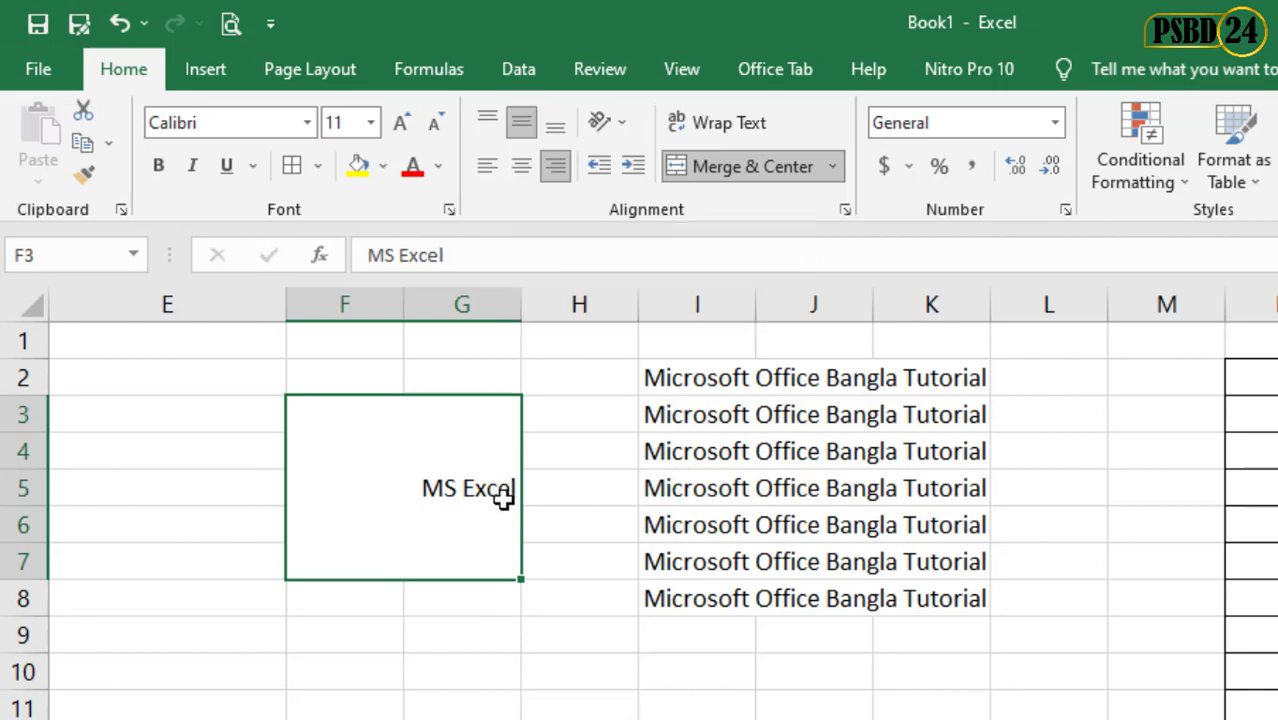
{"action": "left_click", "coordinate": [487, 122]}
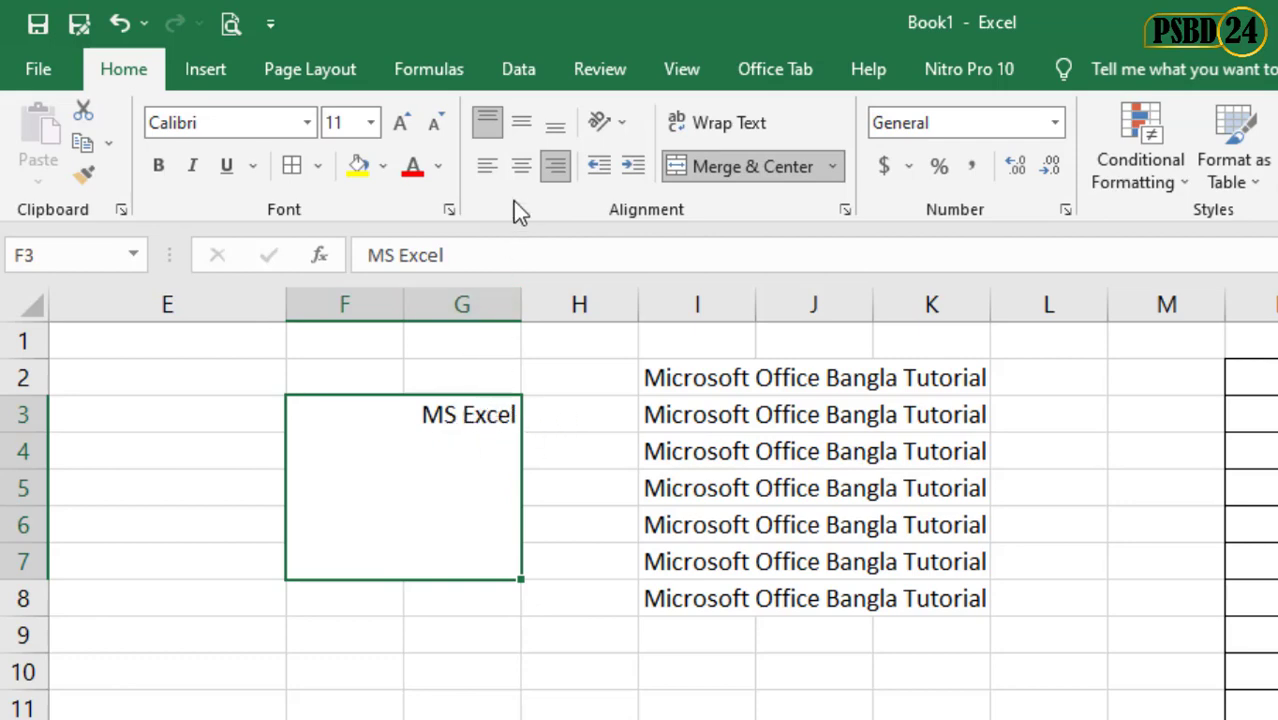
{"action": "left_click", "coordinate": [522, 168]}
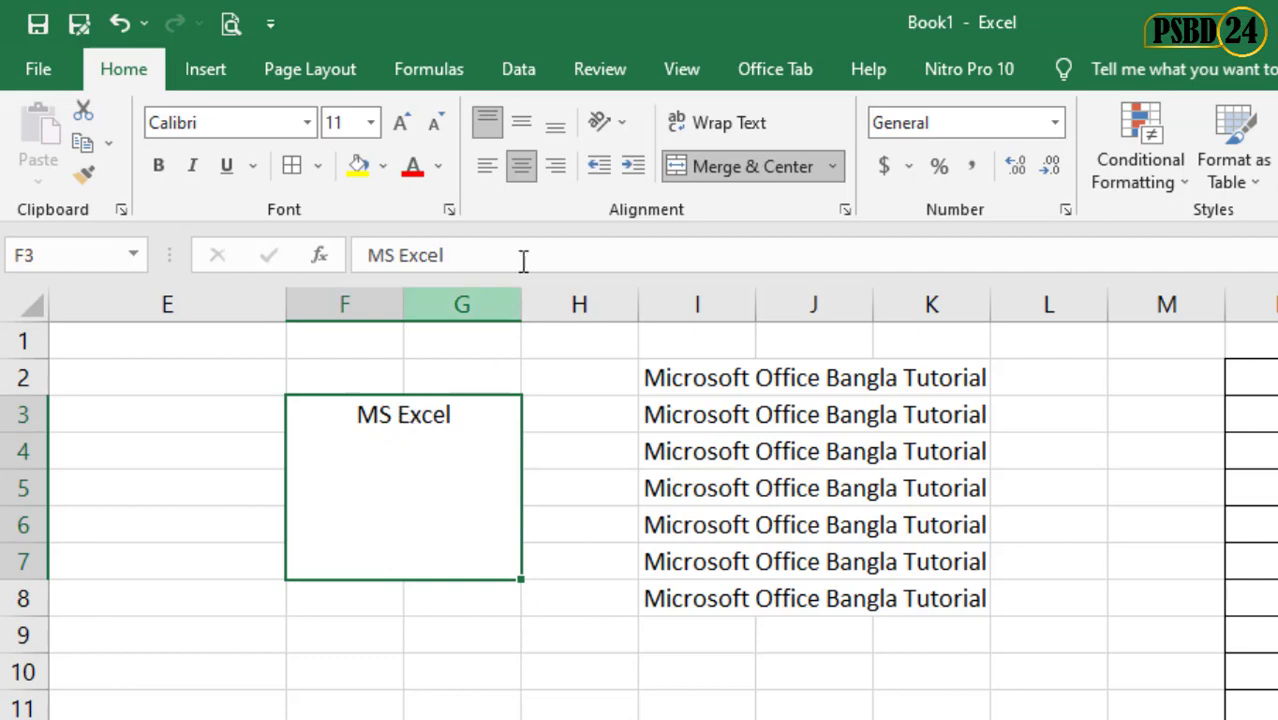
{"action": "left_click", "coordinate": [524, 120]}
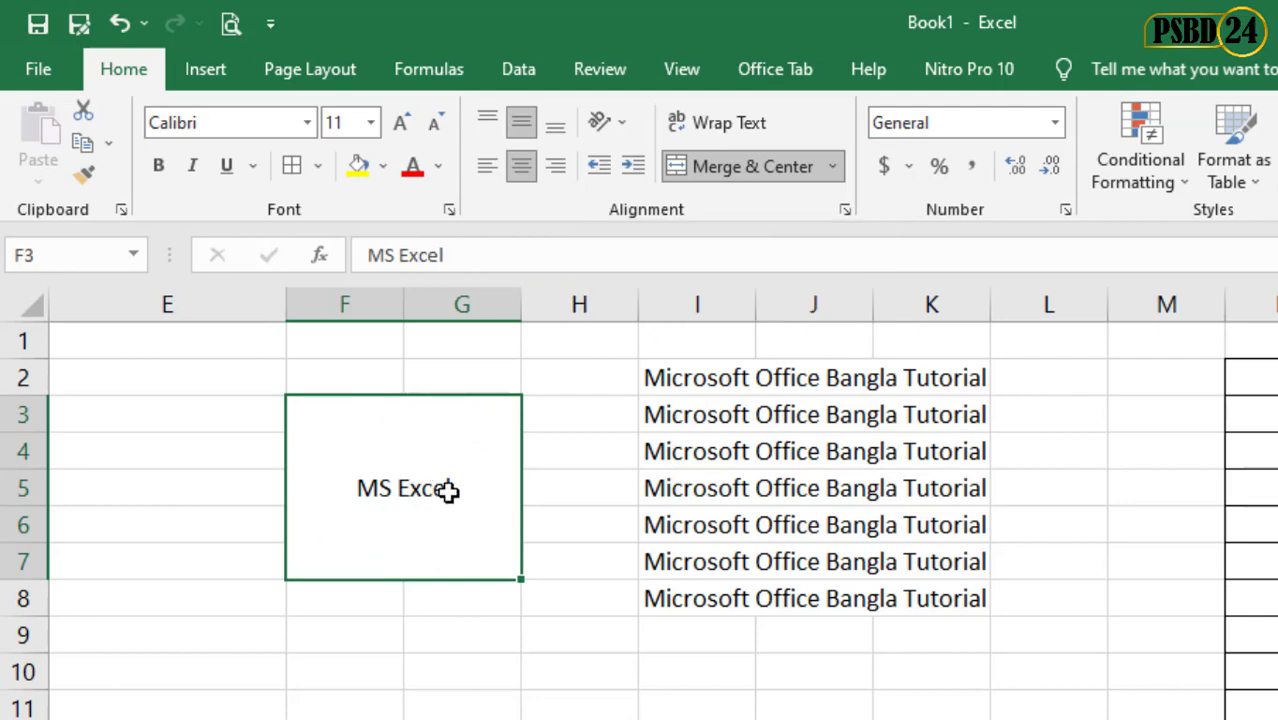
Step: Tilt MS Excel with Angle Counterclockwise, then Angle Clockwise
{"action": "left_click", "coordinate": [623, 122]}
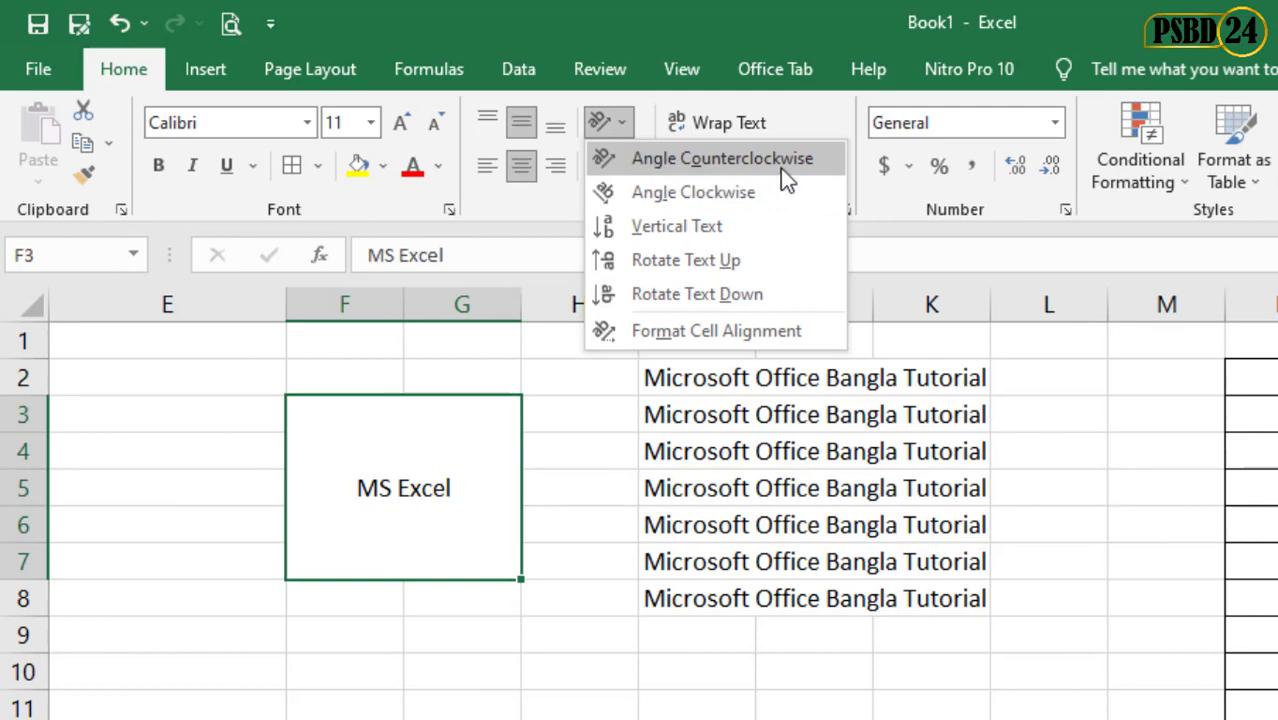
{"action": "left_click", "coordinate": [634, 162]}
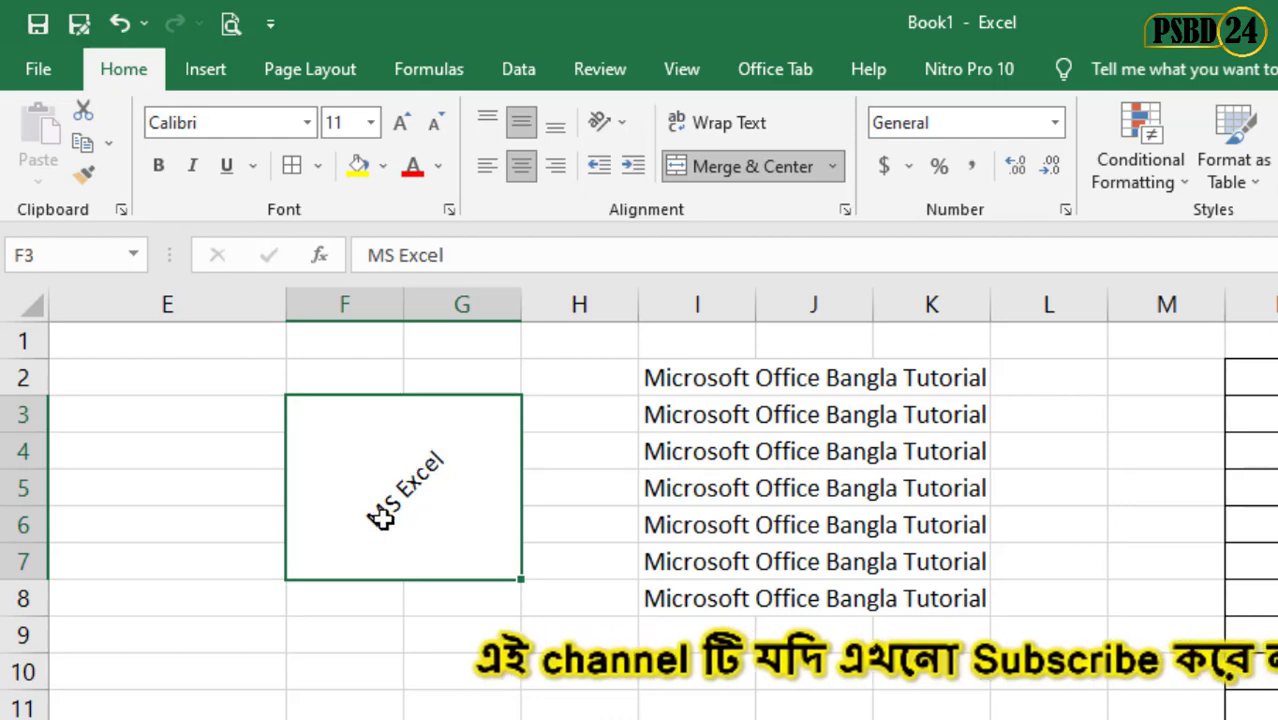
{"action": "left_click", "coordinate": [622, 124]}
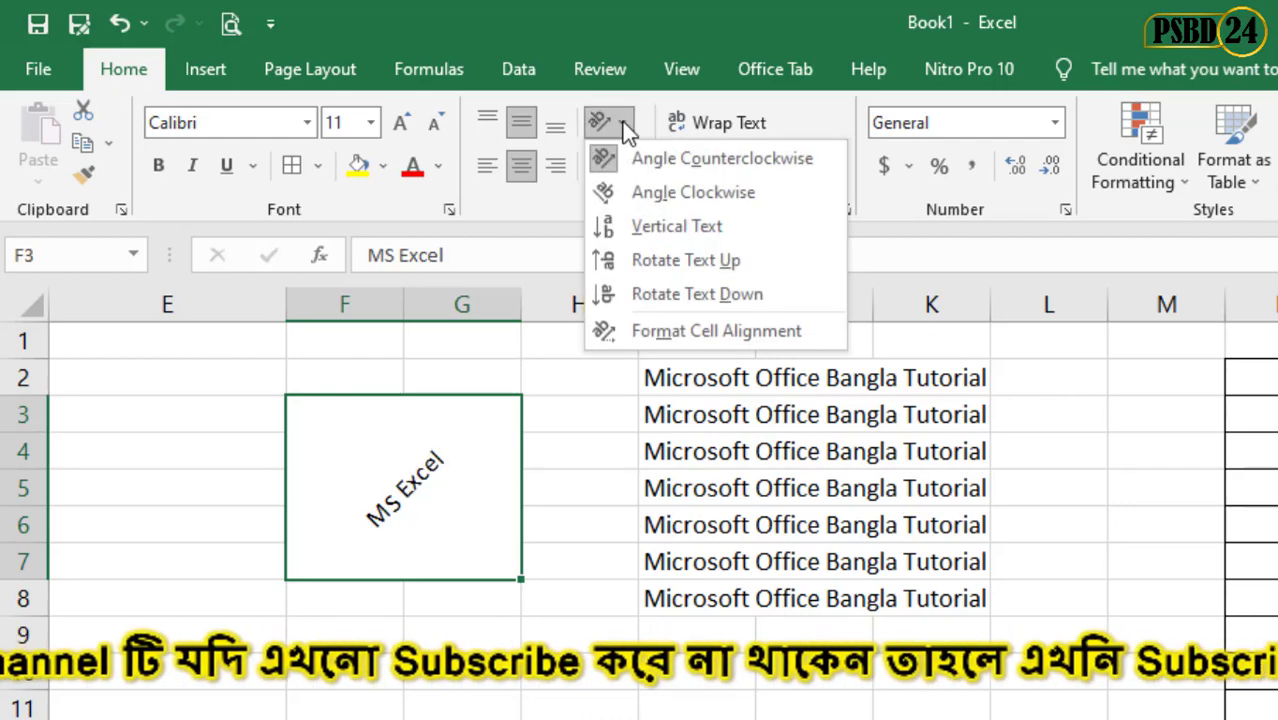
{"action": "left_click", "coordinate": [752, 194]}
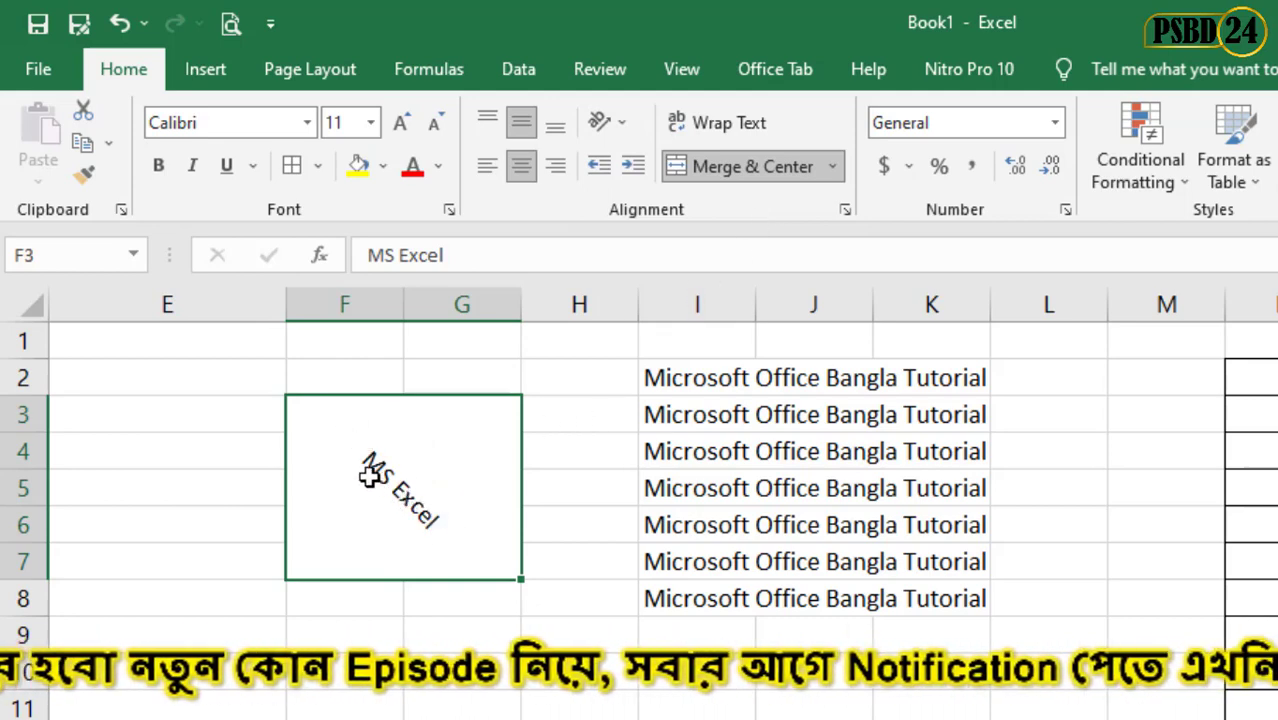
Step: Rotate MS Excel text up, then down so it reads top to bottom
{"action": "left_click", "coordinate": [622, 122]}
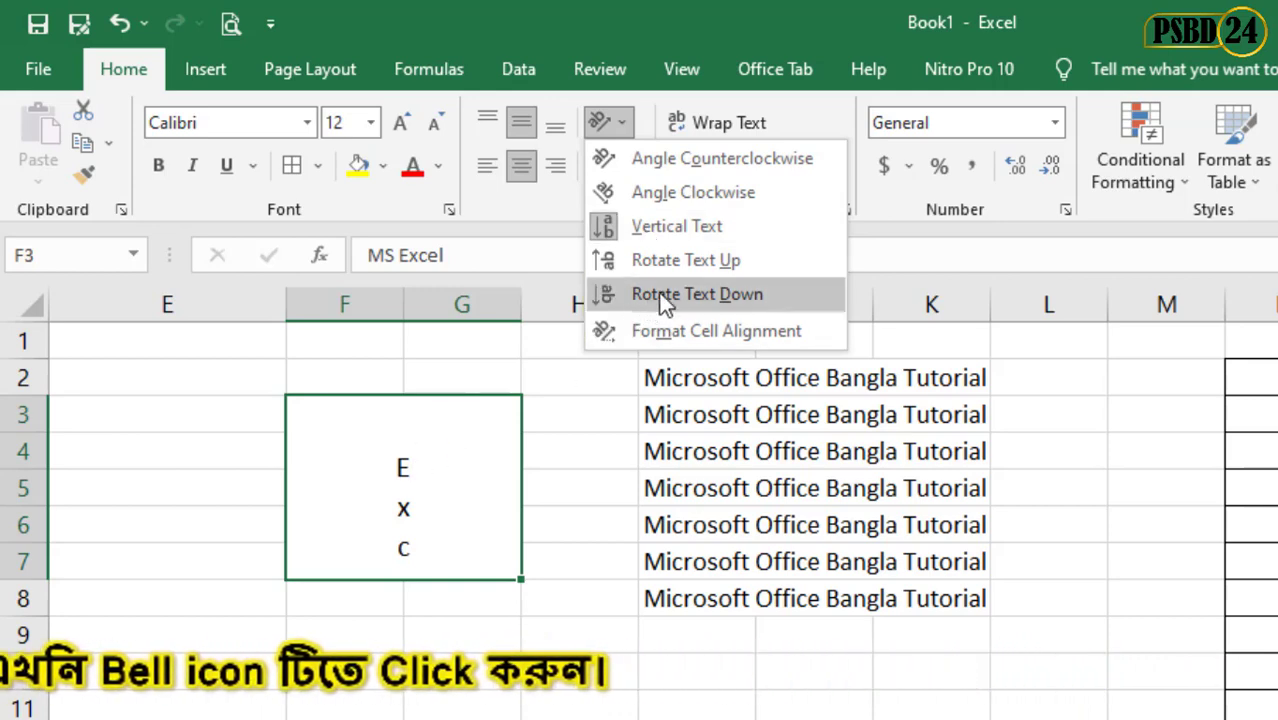
{"action": "left_click", "coordinate": [745, 262]}
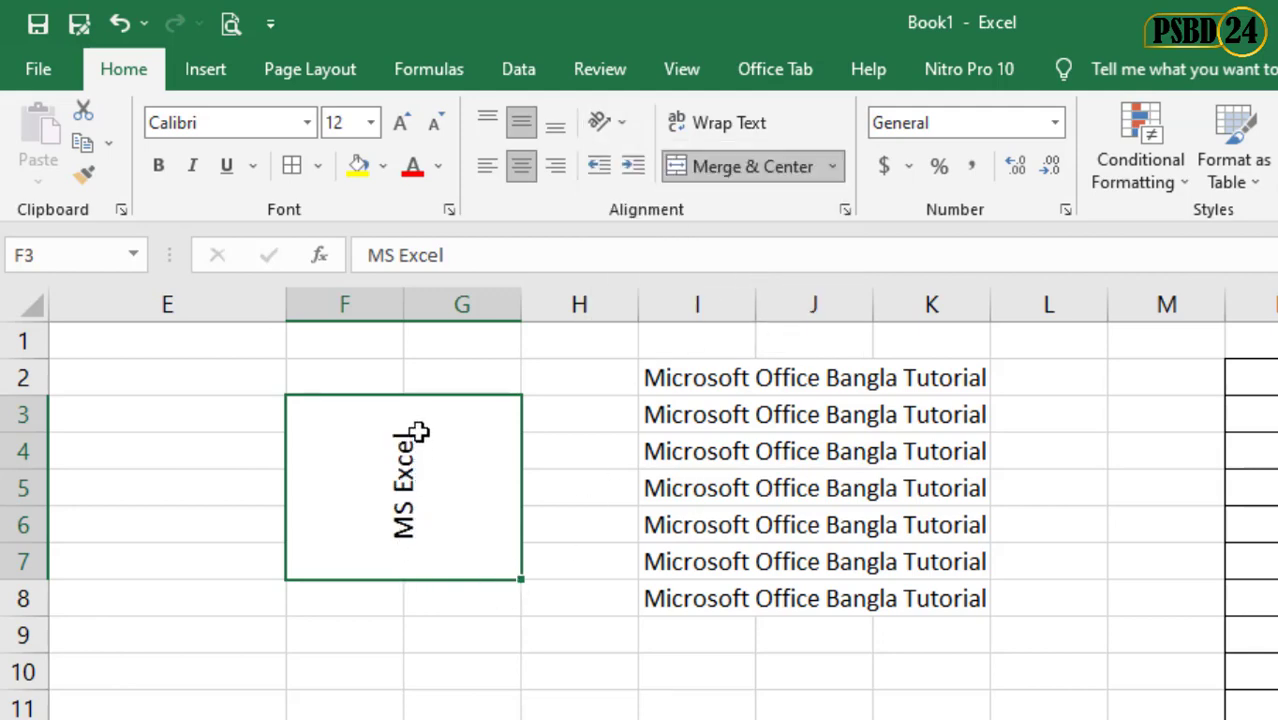
{"action": "left_click", "coordinate": [626, 117]}
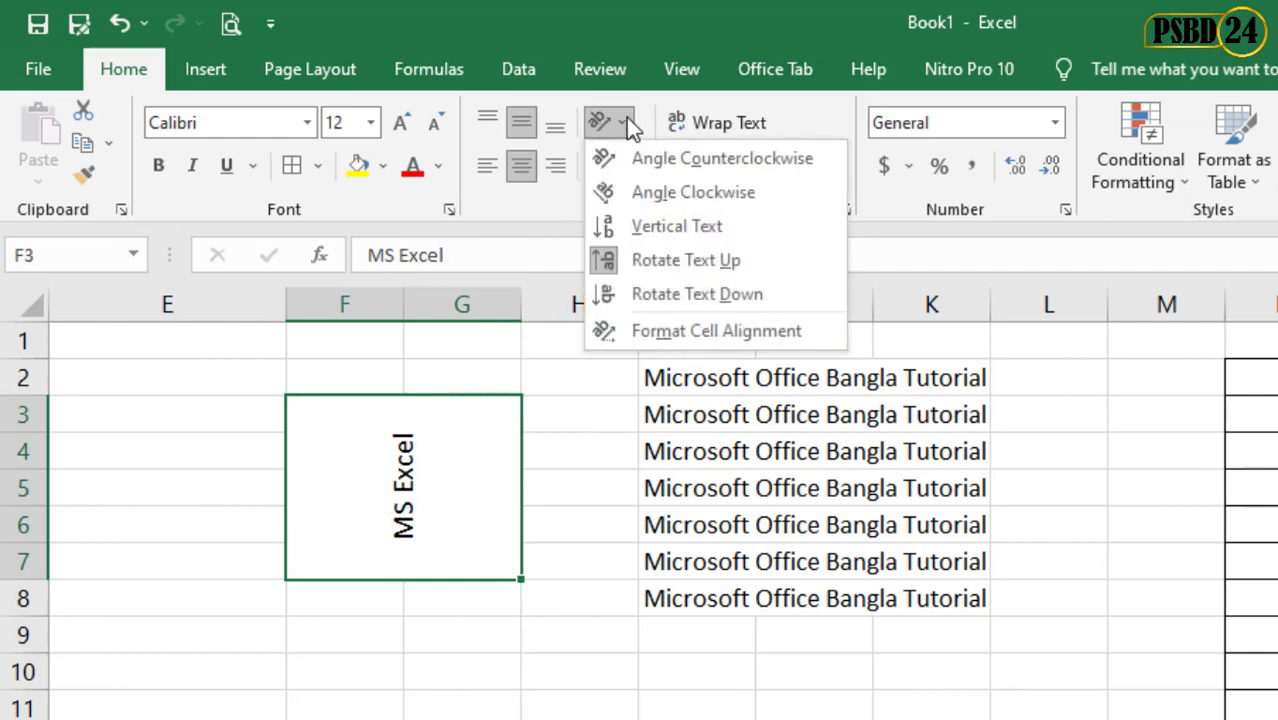
{"action": "left_click", "coordinate": [757, 294]}
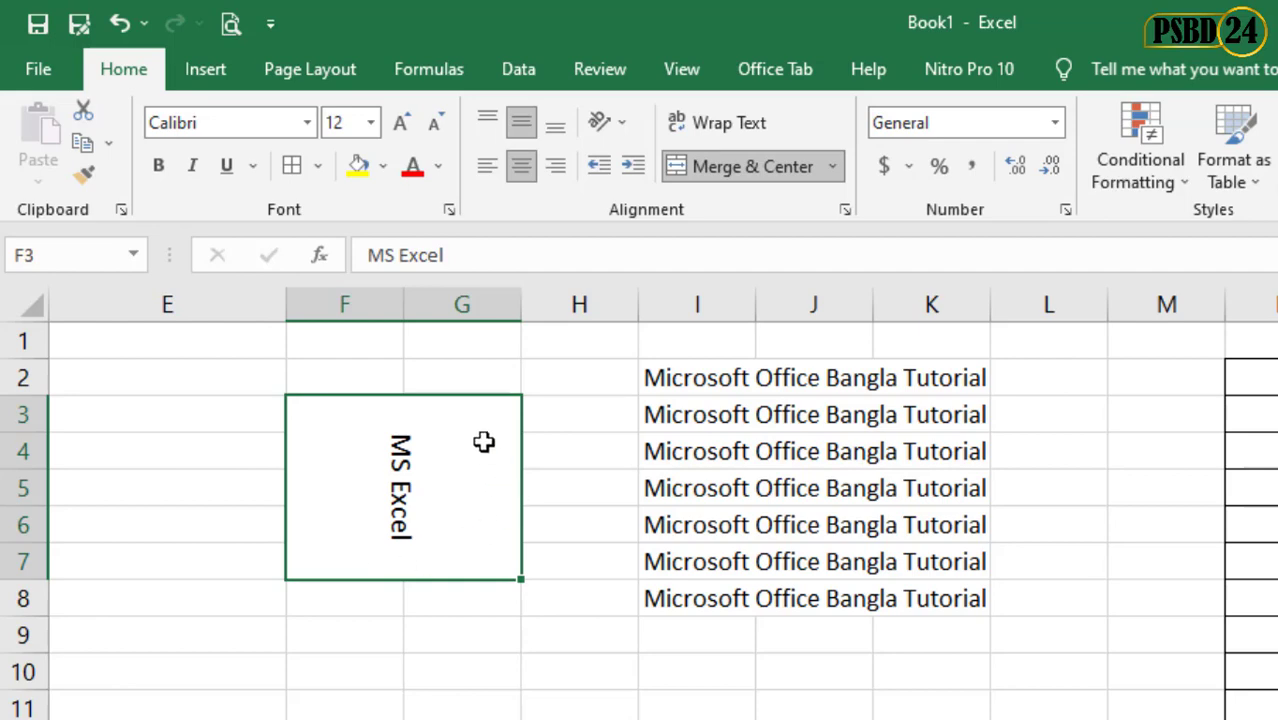
{"action": "left_click", "coordinate": [622, 125]}
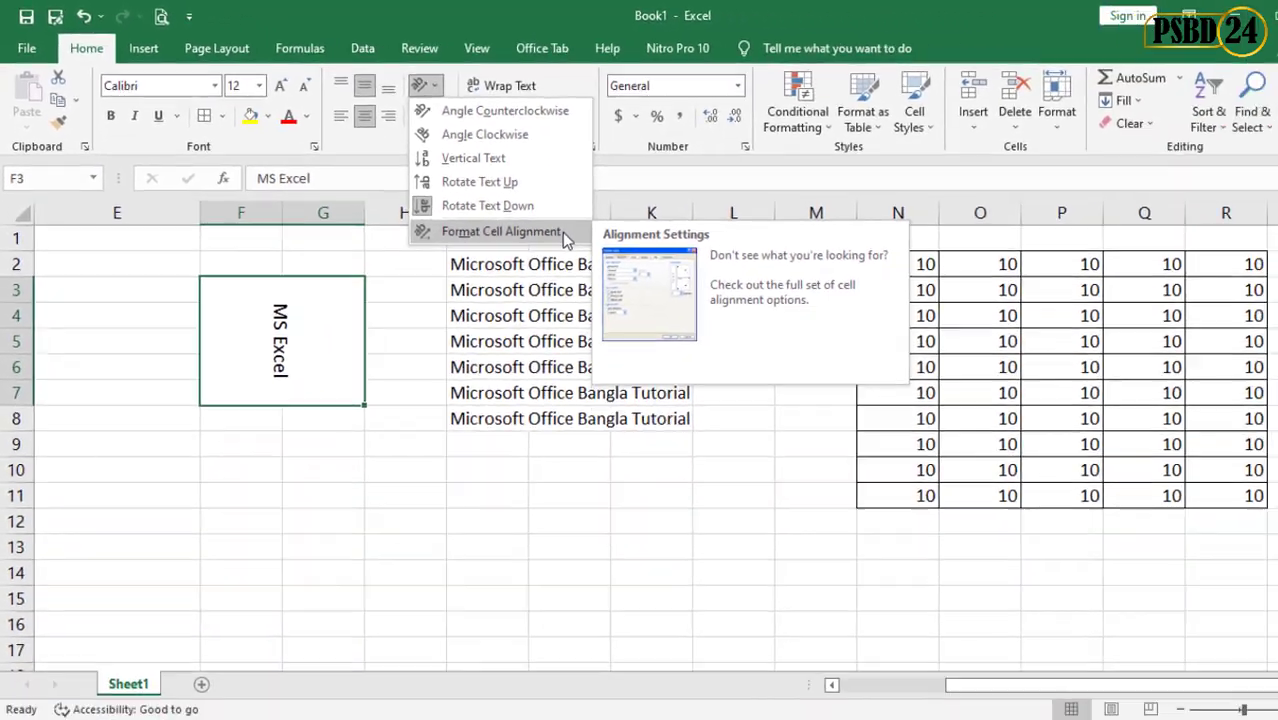
Step: Set the merged cell's text orientation to -18 degrees in Format Cells
{"action": "left_click", "coordinate": [560, 231]}
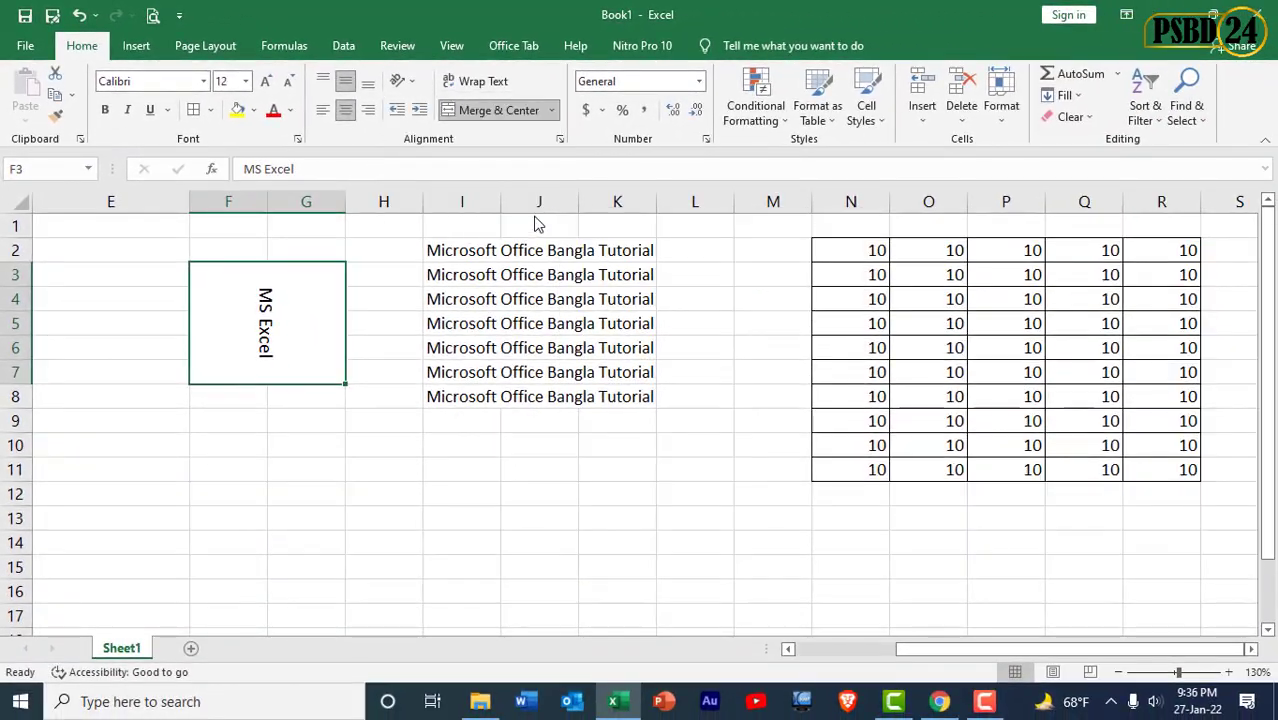
{"action": "left_click_drag", "start_coordinate": [848, 165], "coordinate": [665, 160]}
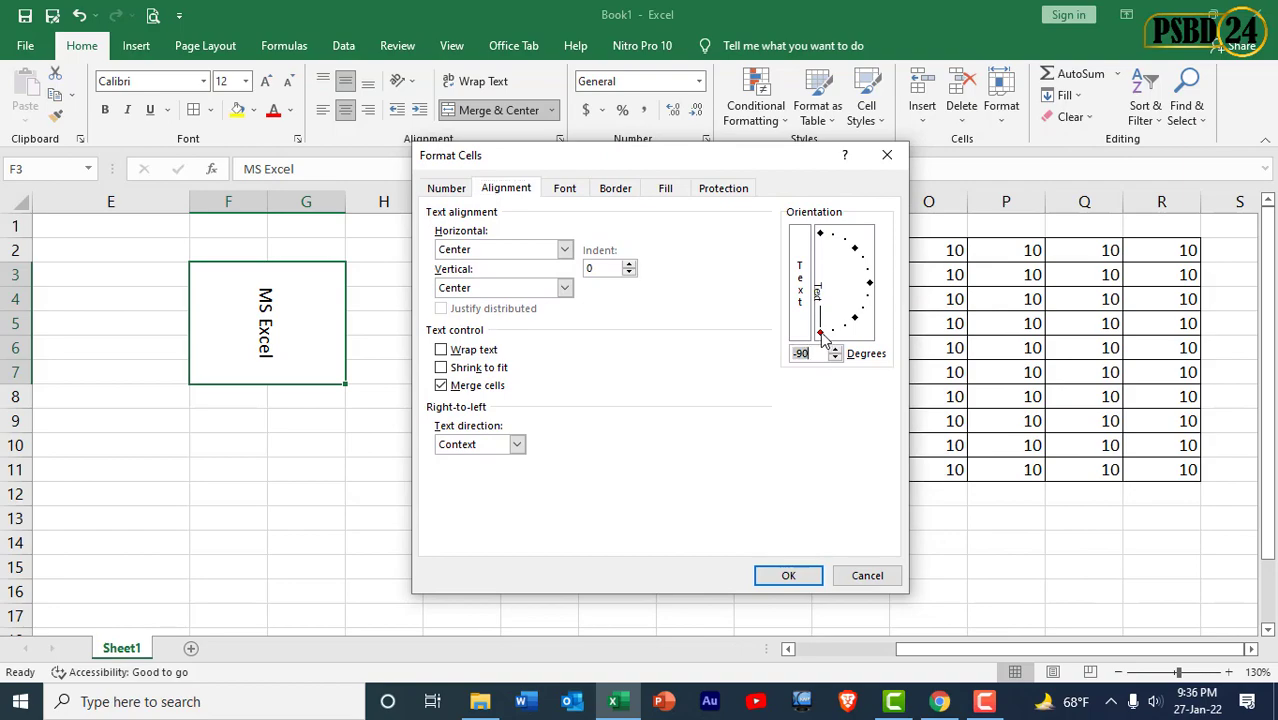
{"action": "mouse_move", "coordinate": [822, 335]}
{"action": "left_mouse_down"}
{"action": "mouse_move", "coordinate": [866, 311]}
{"action": "mouse_move", "coordinate": [905, 214]}
{"action": "left_mouse_up"}
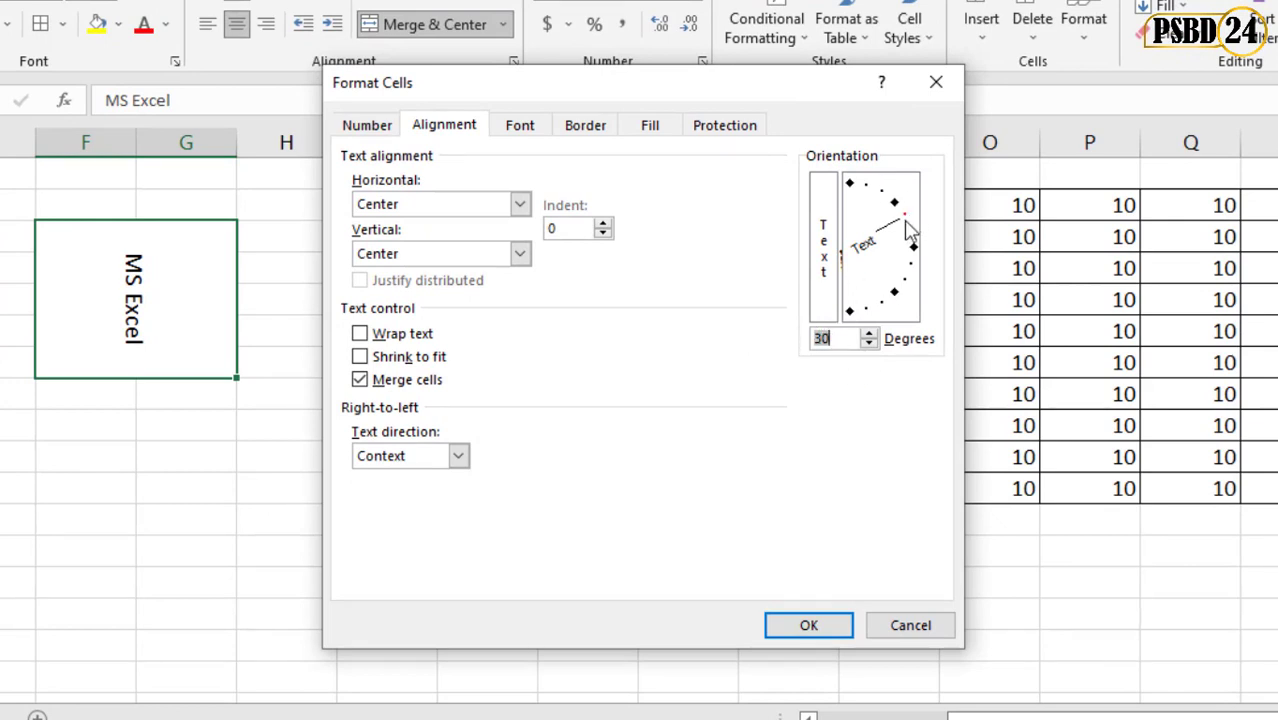
{"action": "left_click_drag", "start_coordinate": [905, 230], "coordinate": [893, 325]}
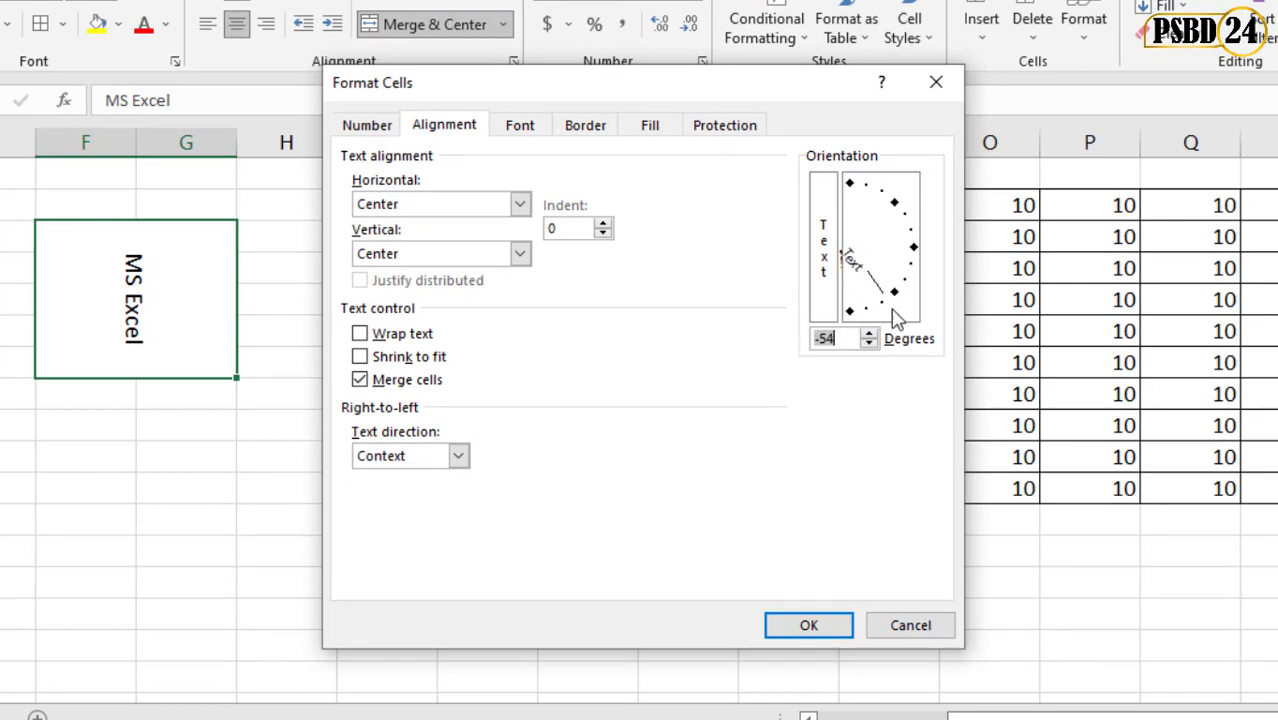
{"action": "left_click_drag", "start_coordinate": [893, 325], "coordinate": [905, 265]}
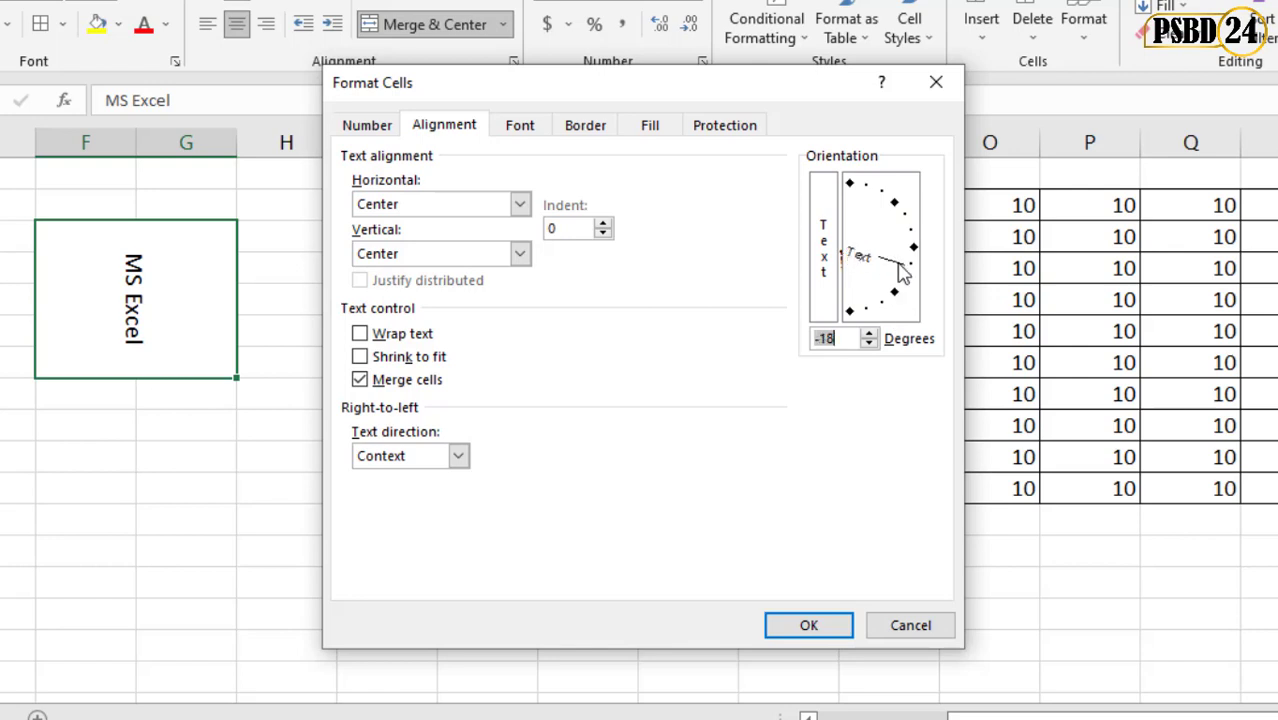
{"action": "key", "text": "Return"}
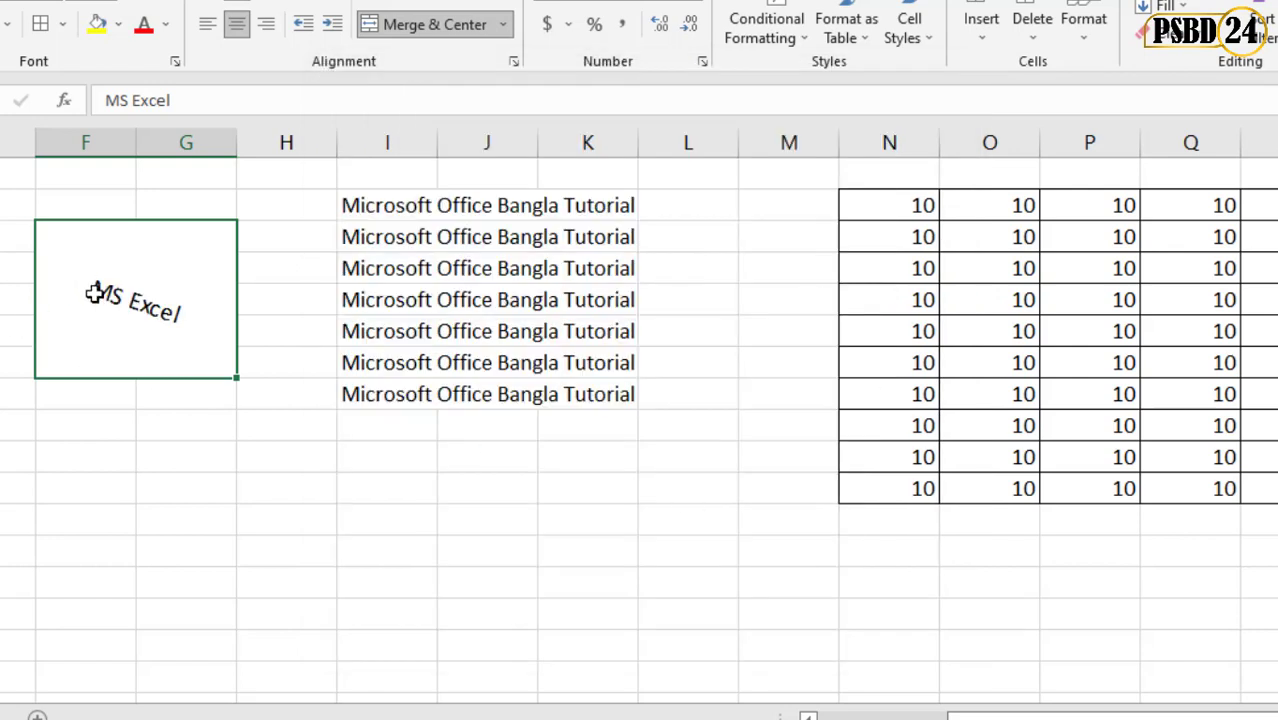
Step: Reopen Format Cell Alignment and level the orientation back to 0 degrees
{"action": "left_click", "coordinate": [330, 6]}
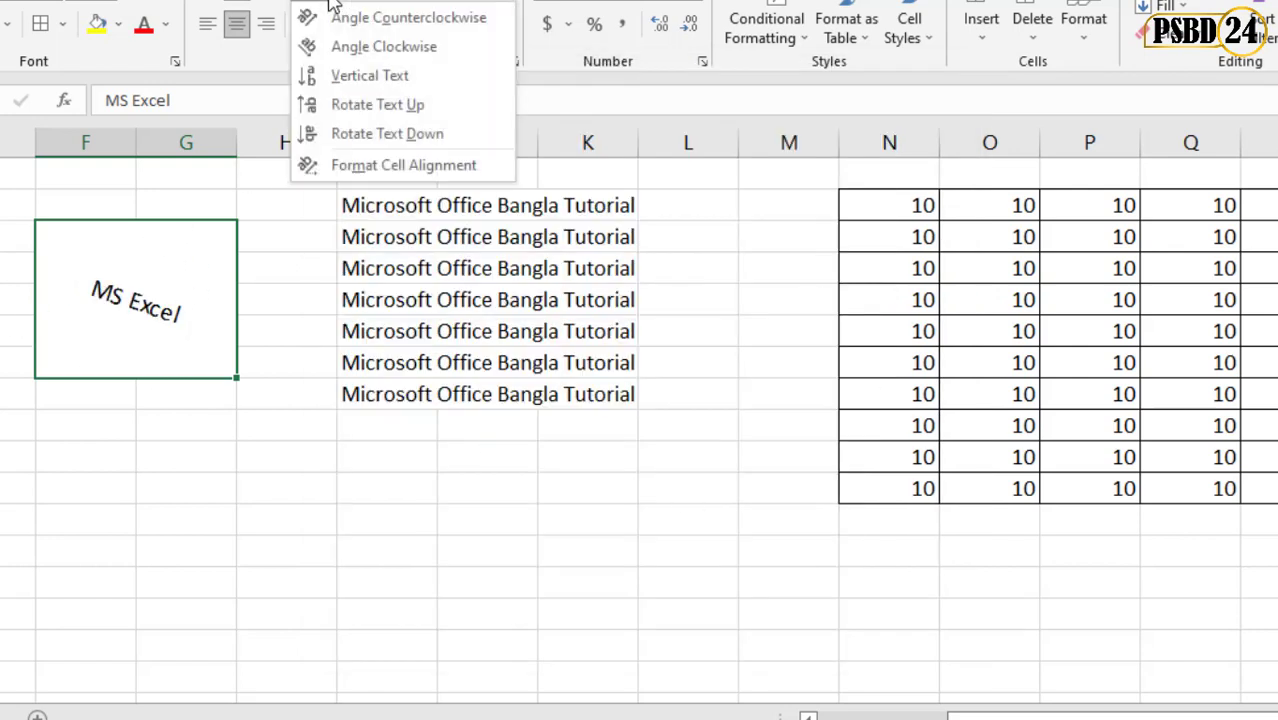
{"action": "left_click", "coordinate": [394, 166]}
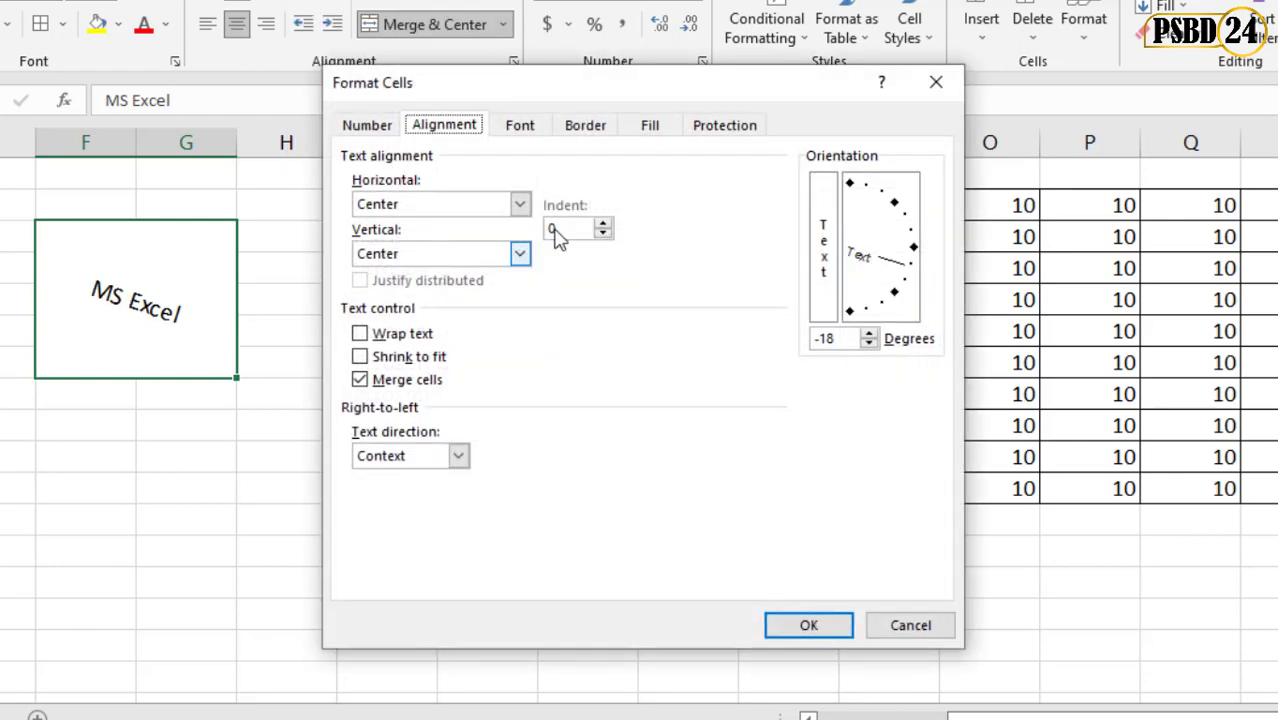
{"action": "left_click_drag", "start_coordinate": [907, 275], "coordinate": [910, 251]}
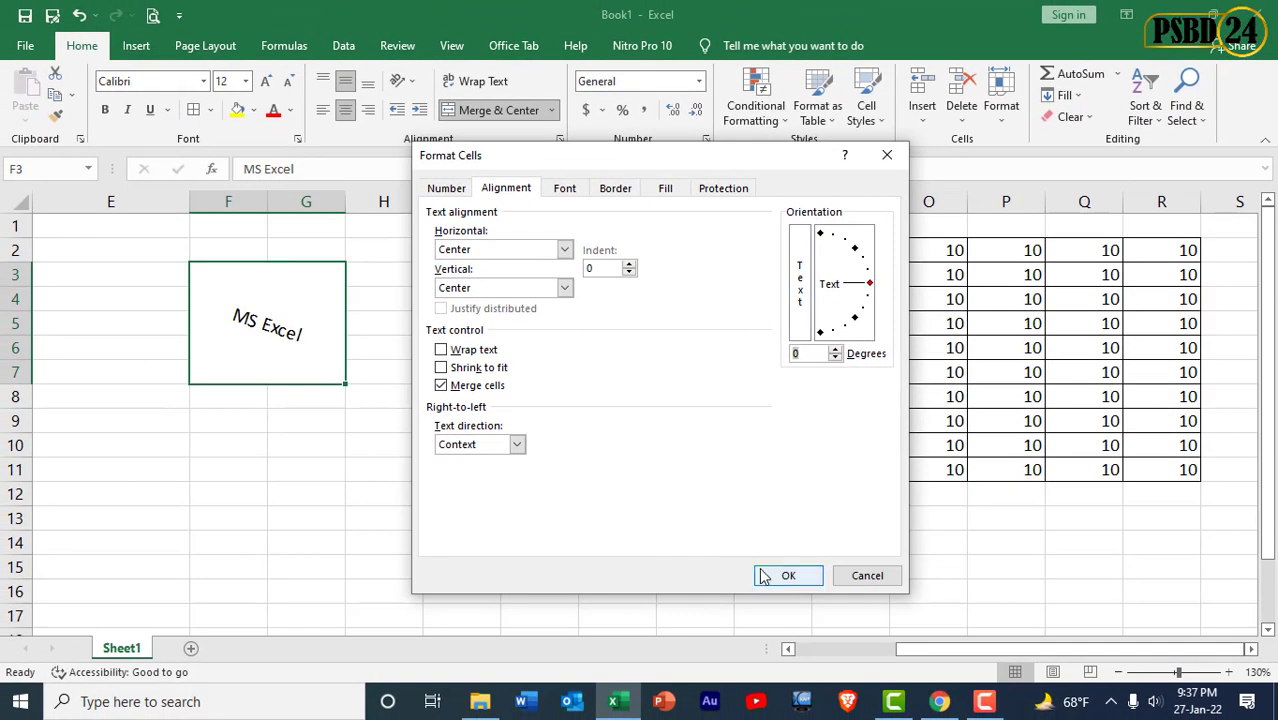
Step: Apply the 0° orientation and indent MS Excel six steps to the right
{"action": "left_click", "coordinate": [763, 576]}
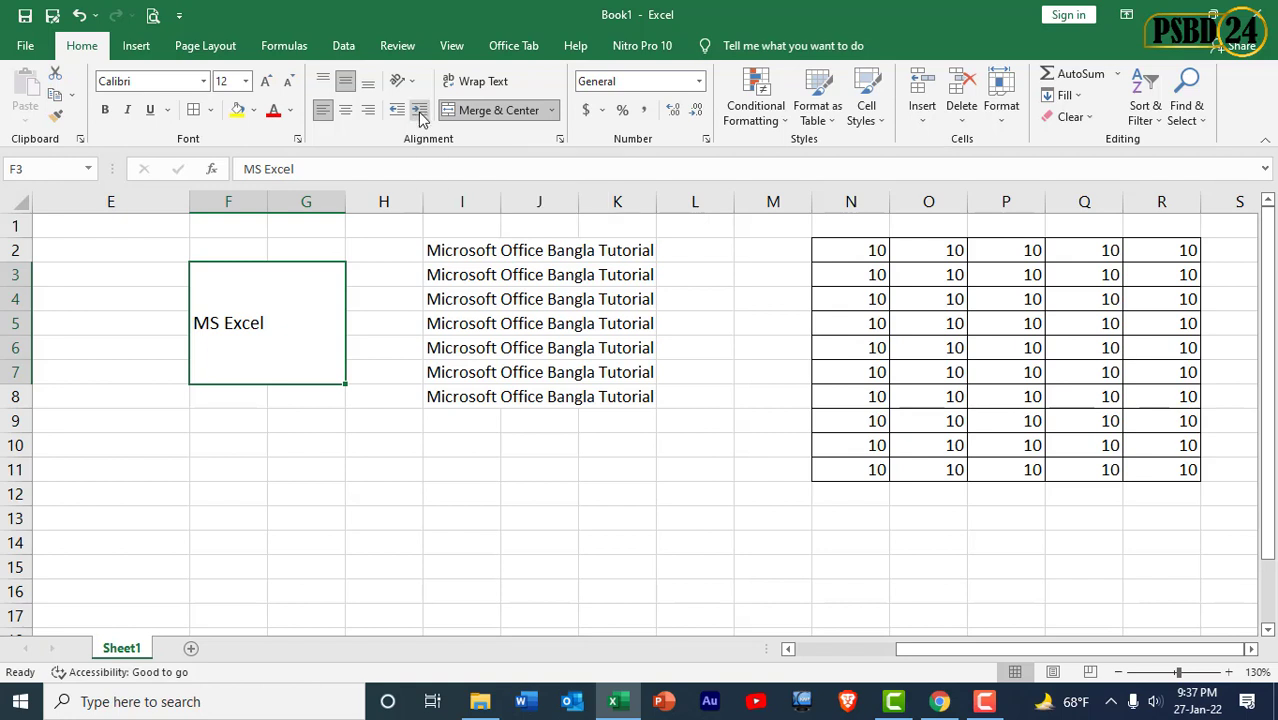
{"action": "left_click", "coordinate": [420, 110]}
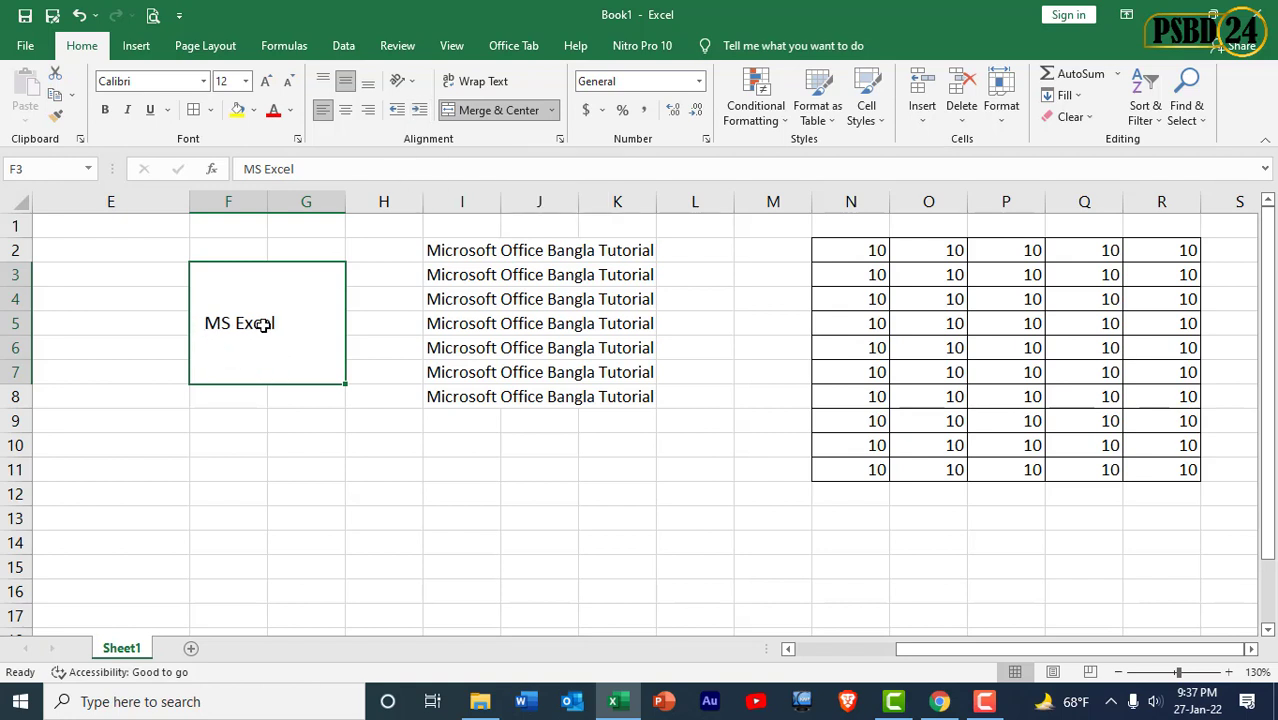
{"action": "left_click", "coordinate": [420, 110]}
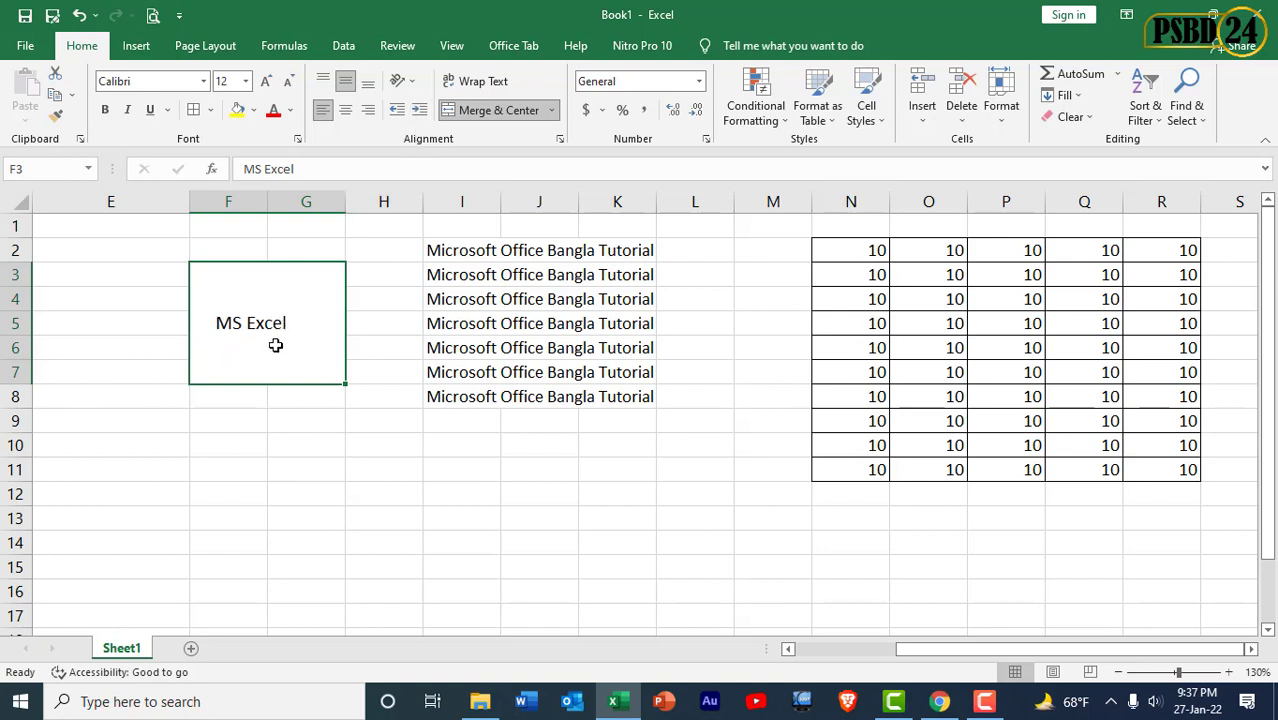
{"action": "left_click", "coordinate": [421, 110]}
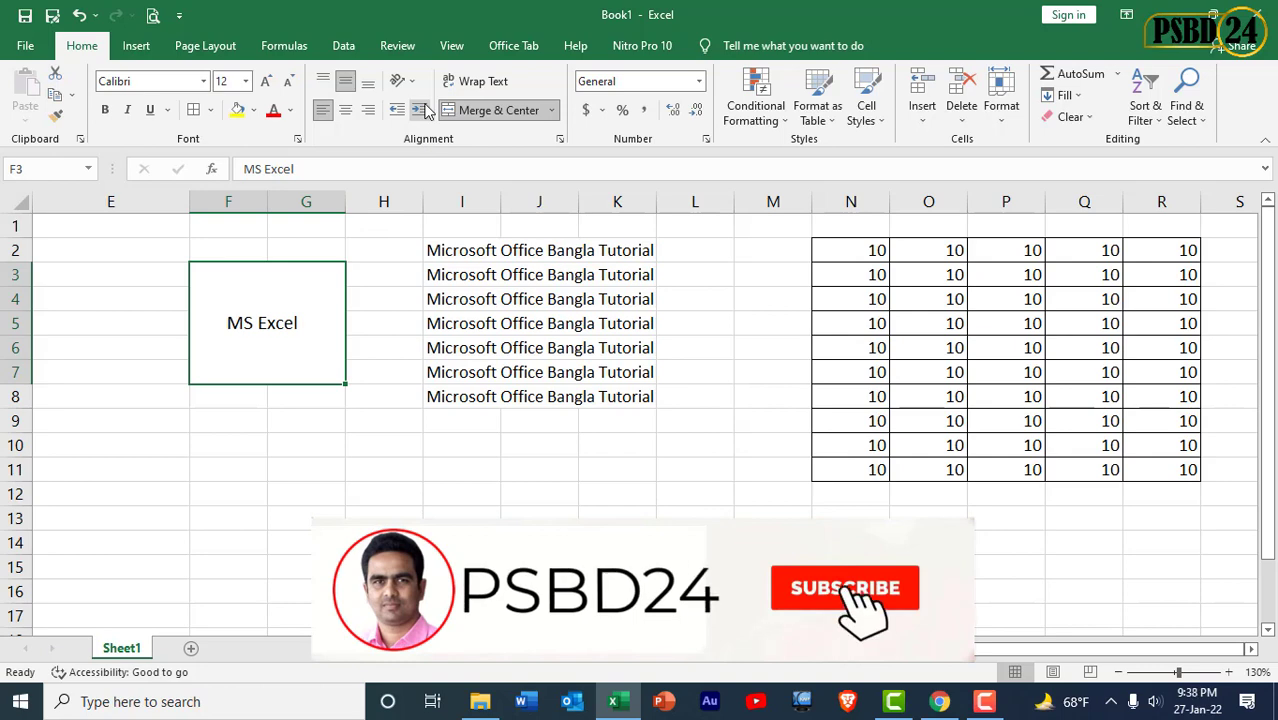
{"action": "left_click", "coordinate": [421, 110]}
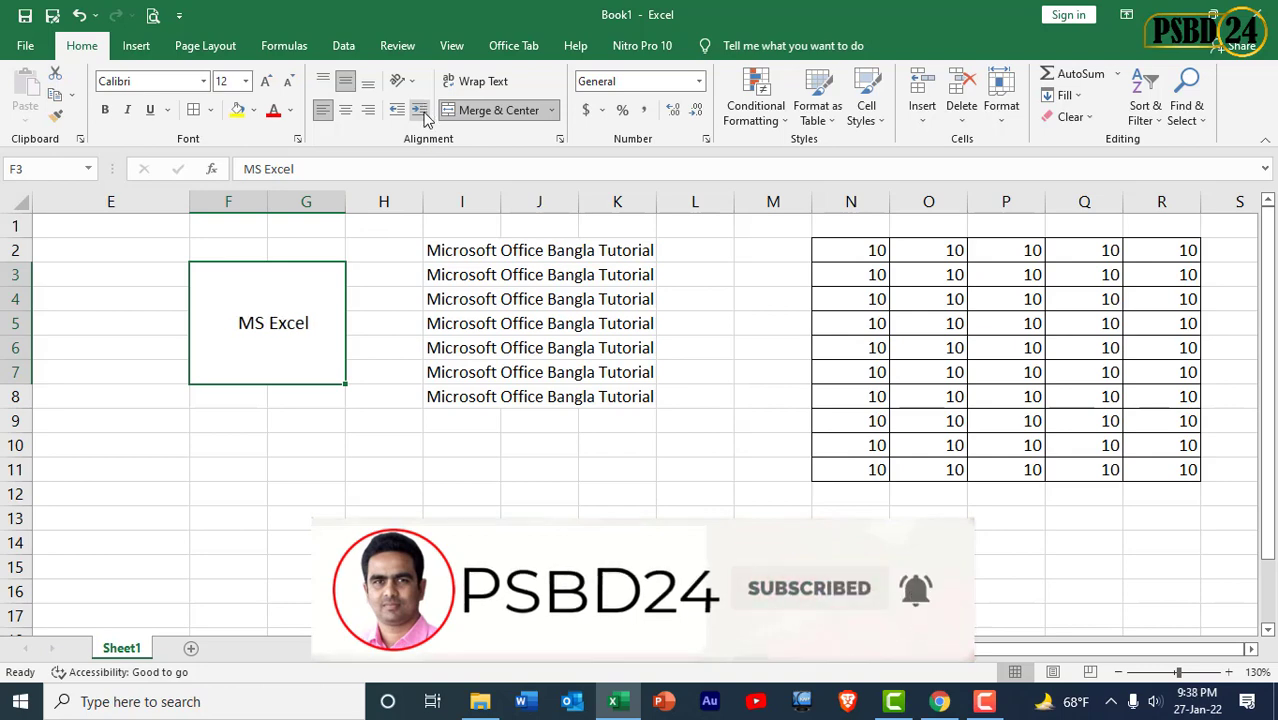
{"action": "left_click", "coordinate": [421, 111]}
{"action": "left_click", "coordinate": [421, 110]}
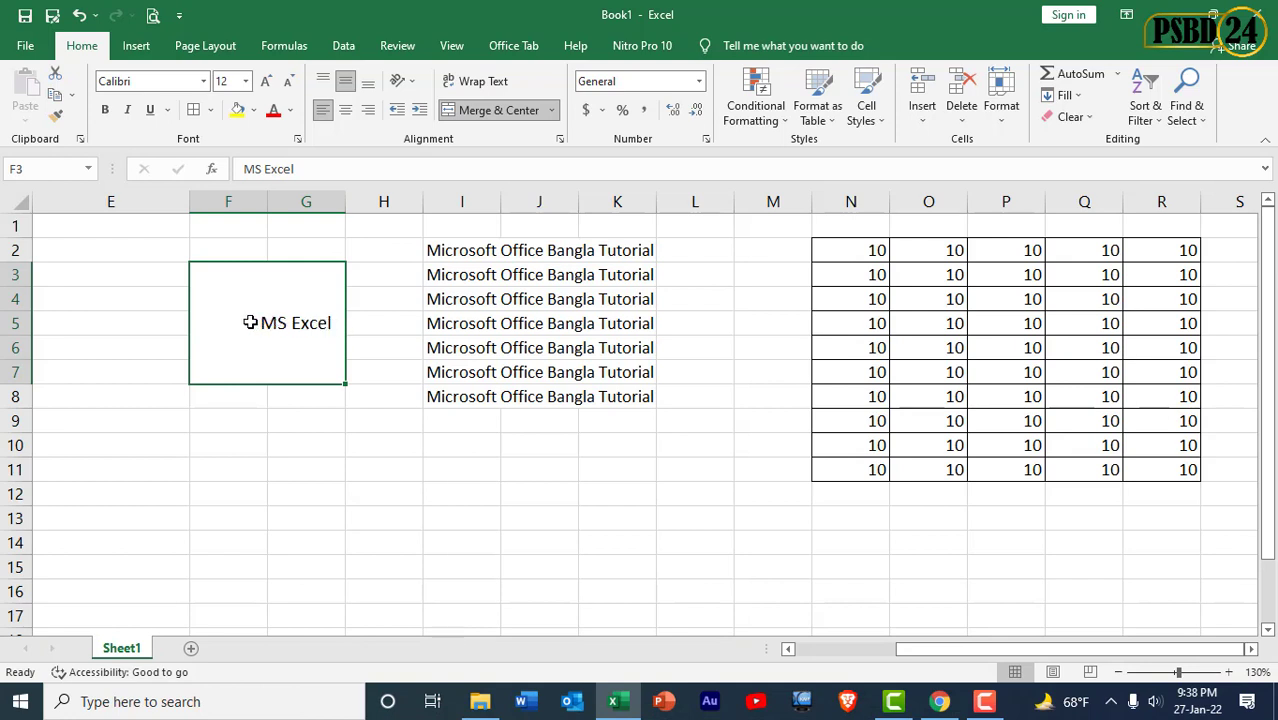
Step: Decrease the indent six times so MS Excel sits flush left
{"action": "left_click", "coordinate": [396, 112]}
{"action": "left_click", "coordinate": [396, 112]}
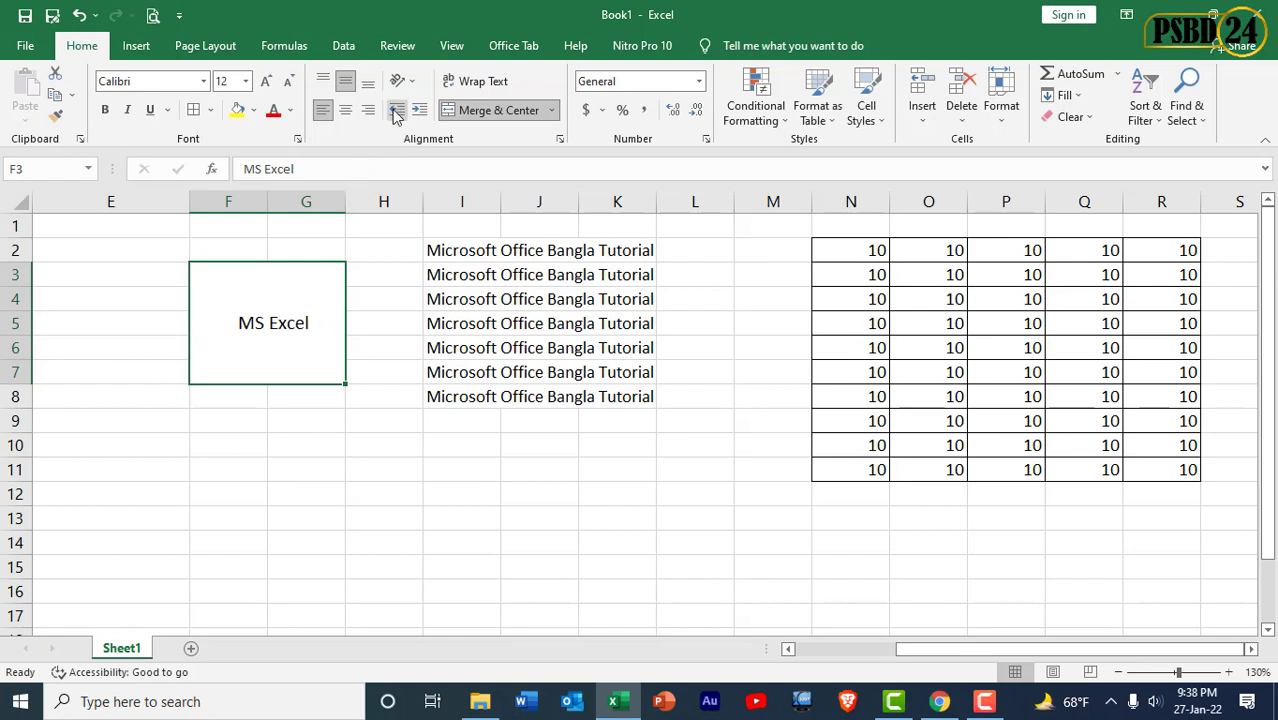
{"action": "left_click", "coordinate": [396, 112]}
{"action": "left_click", "coordinate": [396, 112]}
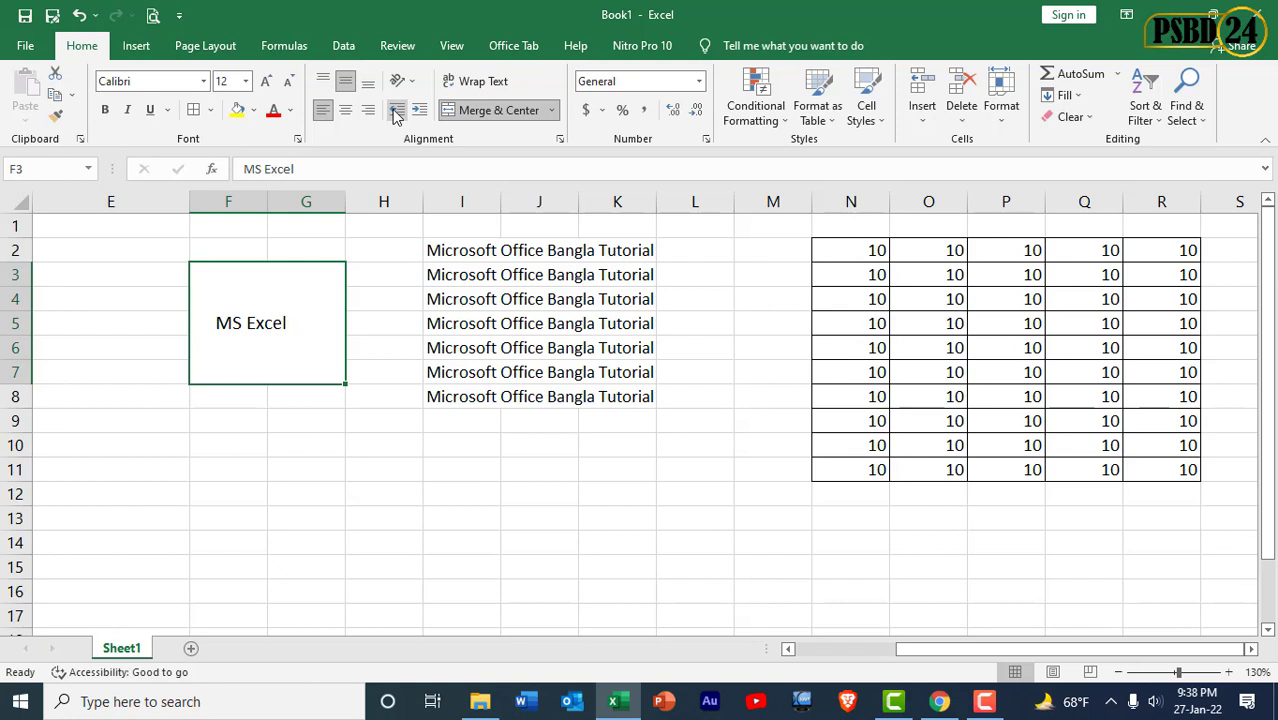
{"action": "left_click", "coordinate": [396, 112]}
{"action": "left_click", "coordinate": [396, 112]}
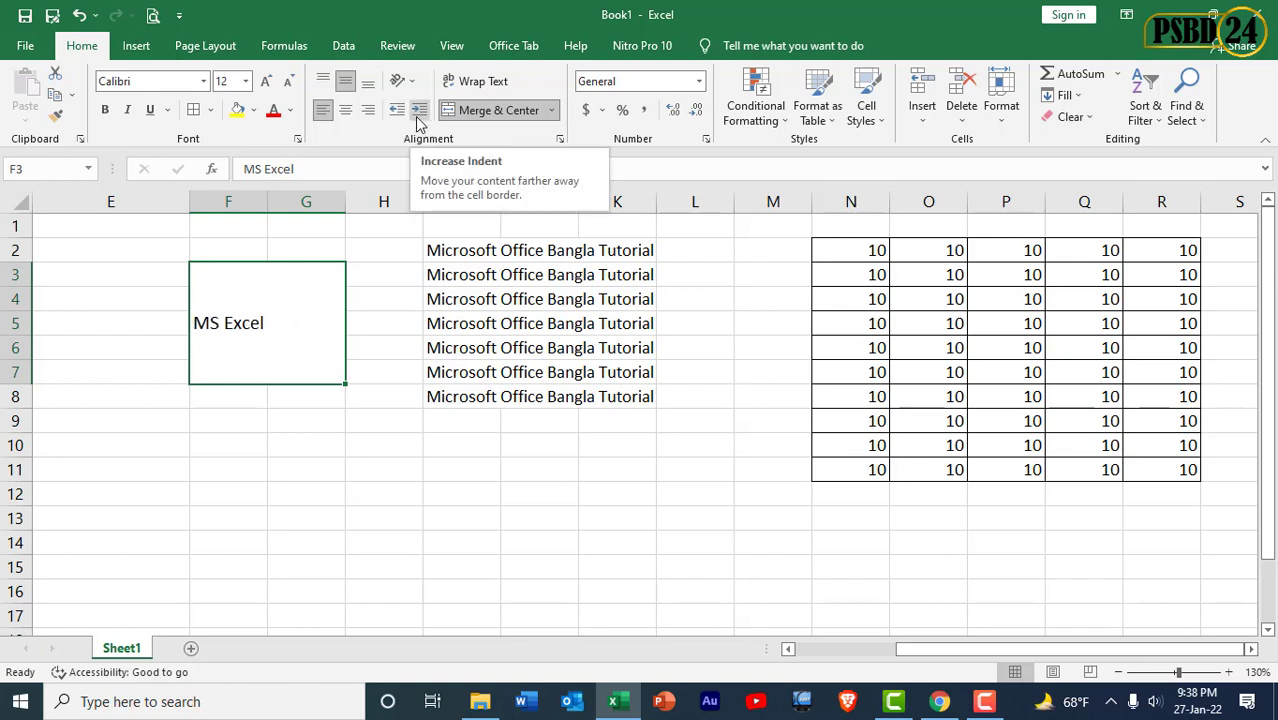
Step: Replace the merged F3 text with 'Microsoft Excel Bangal Tutorial' and reselect F3
{"action": "left_click", "coordinate": [235, 349]}
{"action": "type", "text": "Micro"}
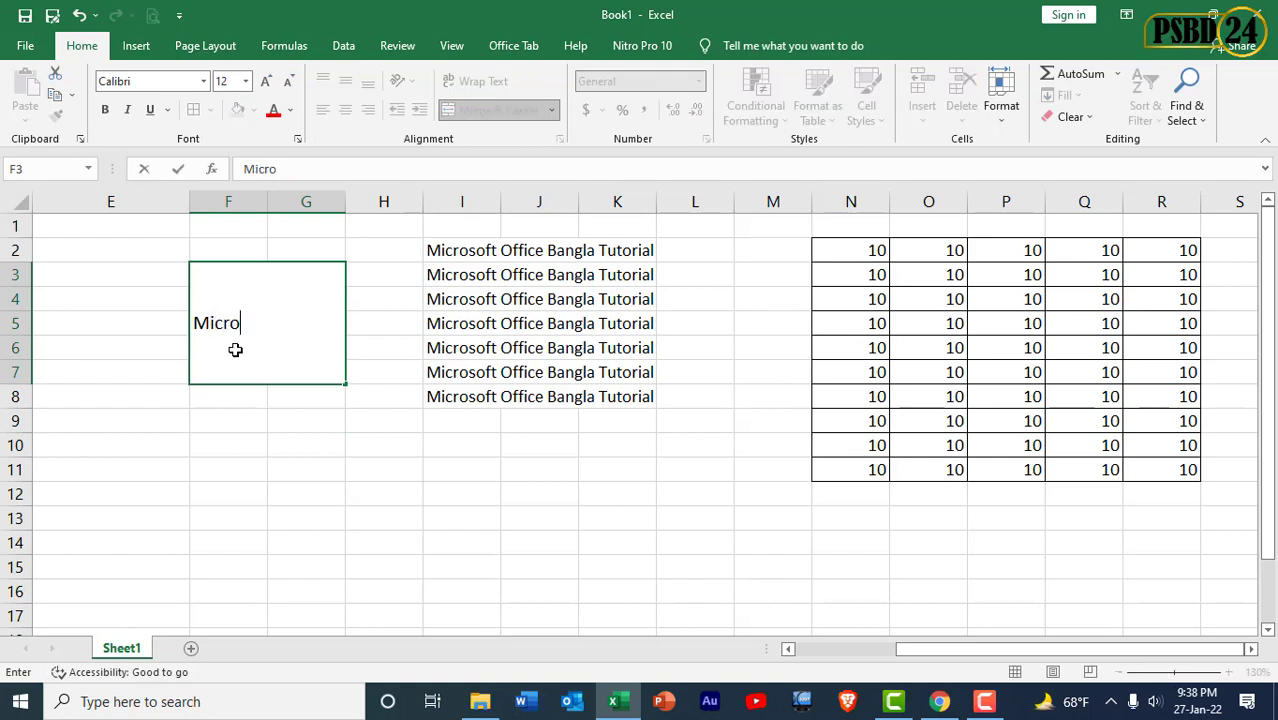
{"action": "type", "text": "soft Excel "}
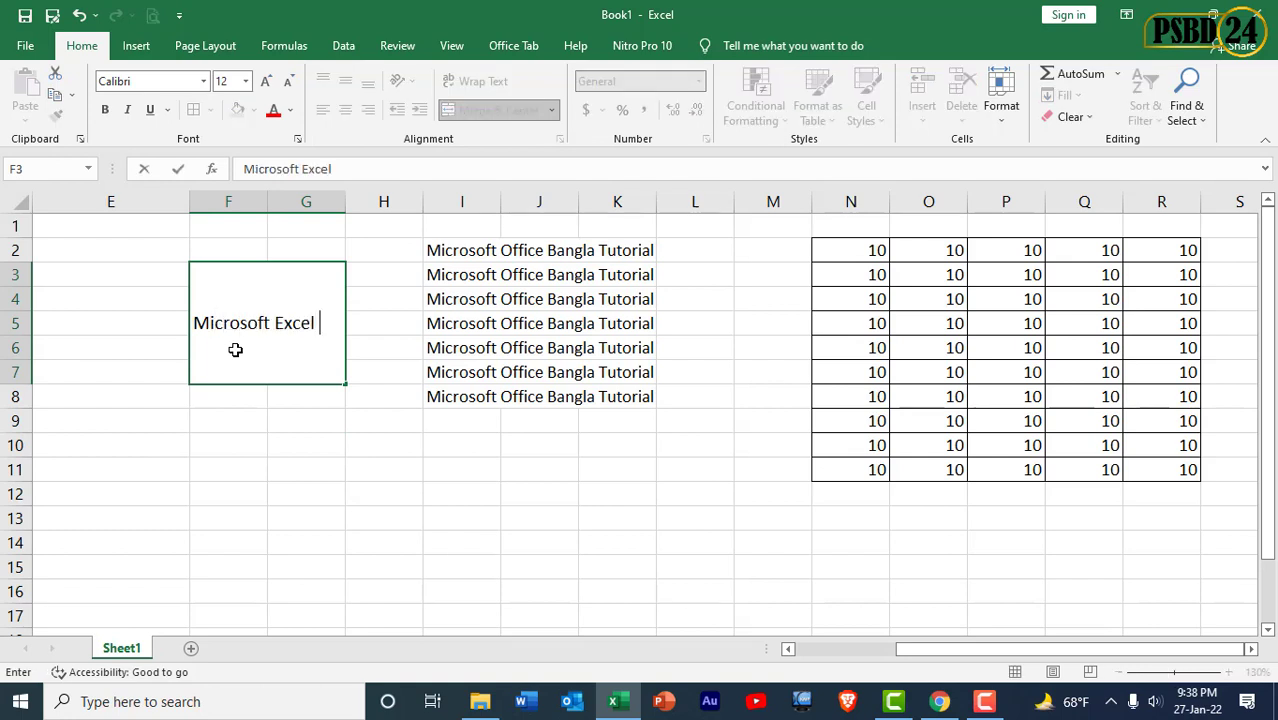
{"action": "type", "text": "Bangal Tutorial"}
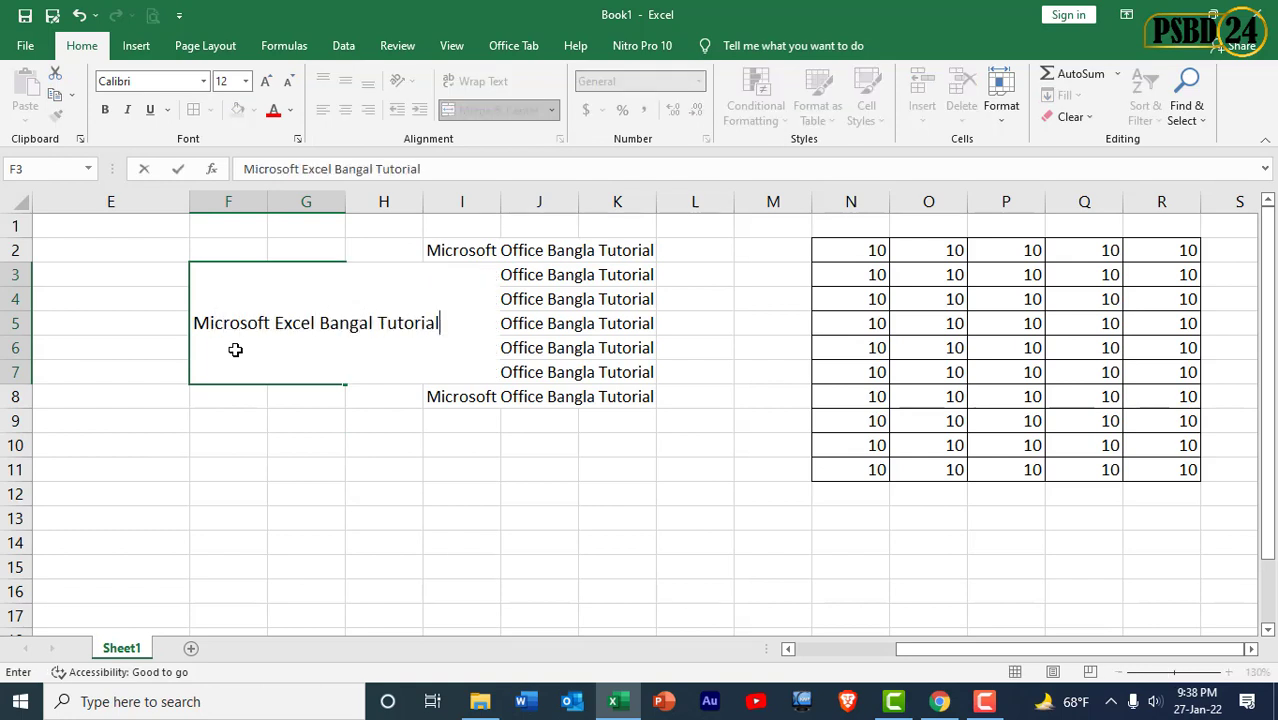
{"action": "left_click", "coordinate": [291, 503]}
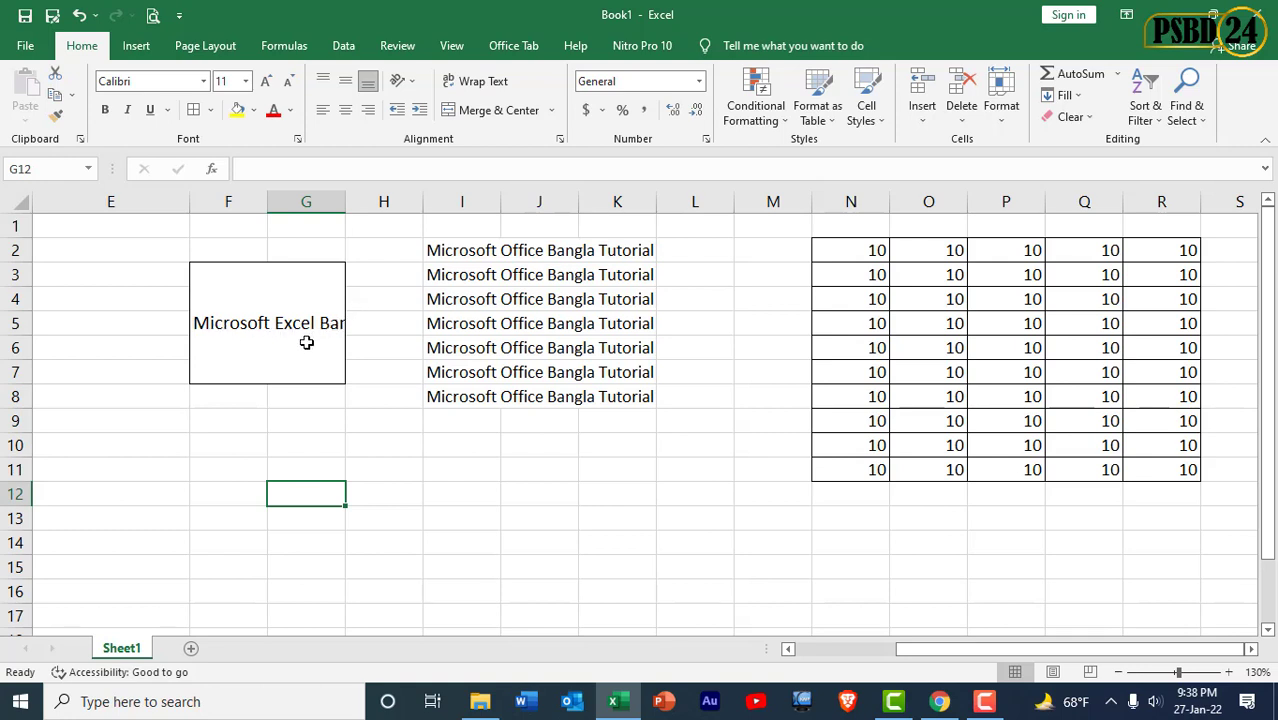
{"action": "left_click", "coordinate": [395, 447]}
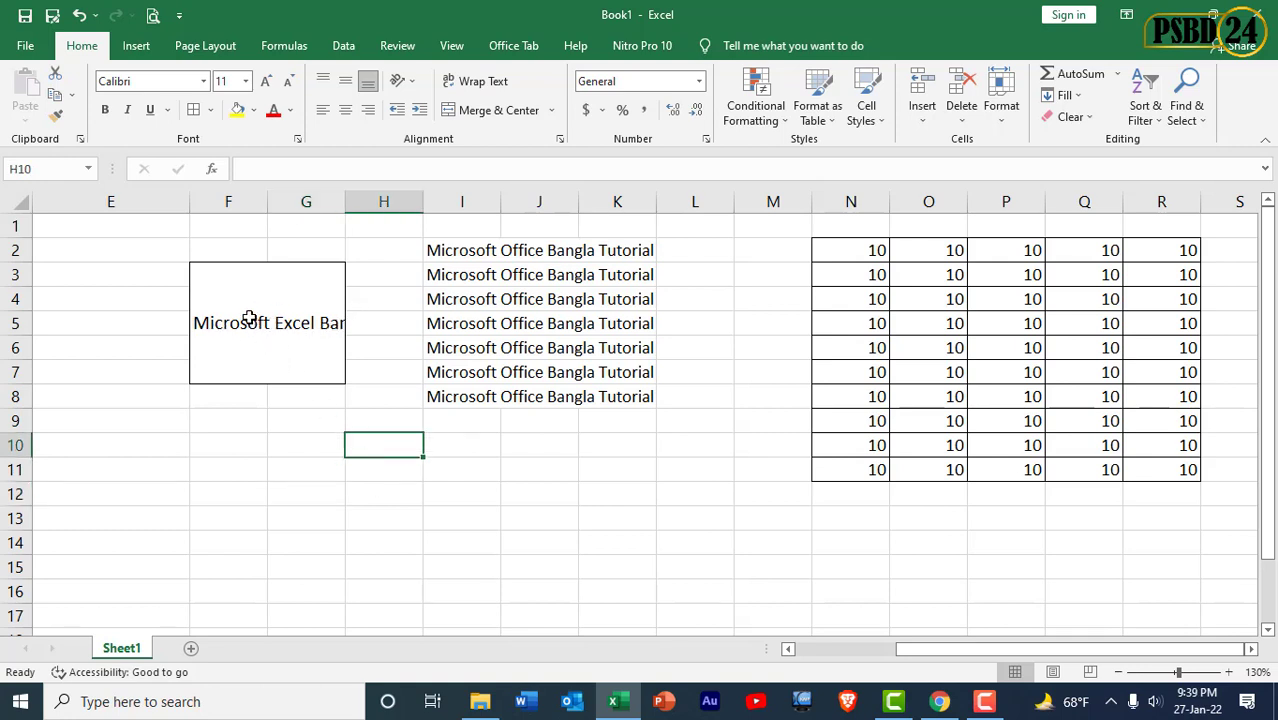
{"action": "left_click", "coordinate": [252, 318]}
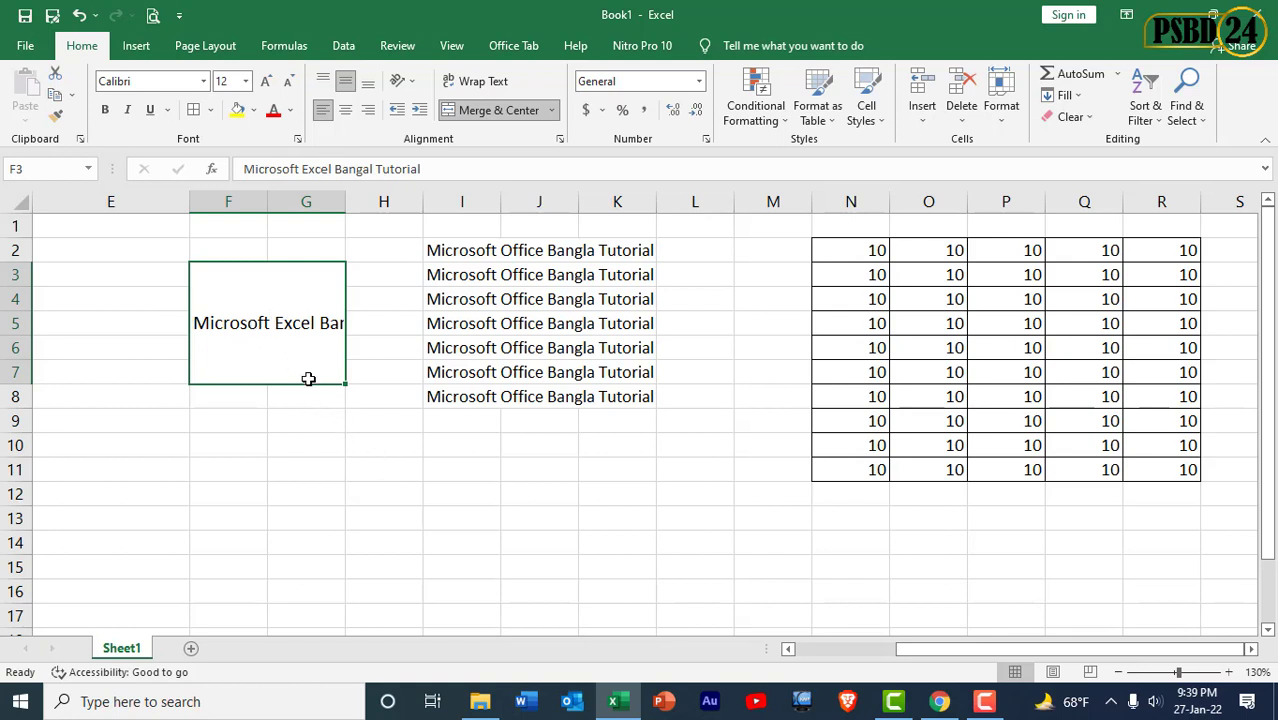
{"action": "left_click", "coordinate": [359, 467]}
{"action": "left_click", "coordinate": [239, 328]}
Step: Turn on Wrap Text for F3 so the tutorial title fits on two lines
{"action": "left_click", "coordinate": [468, 85]}
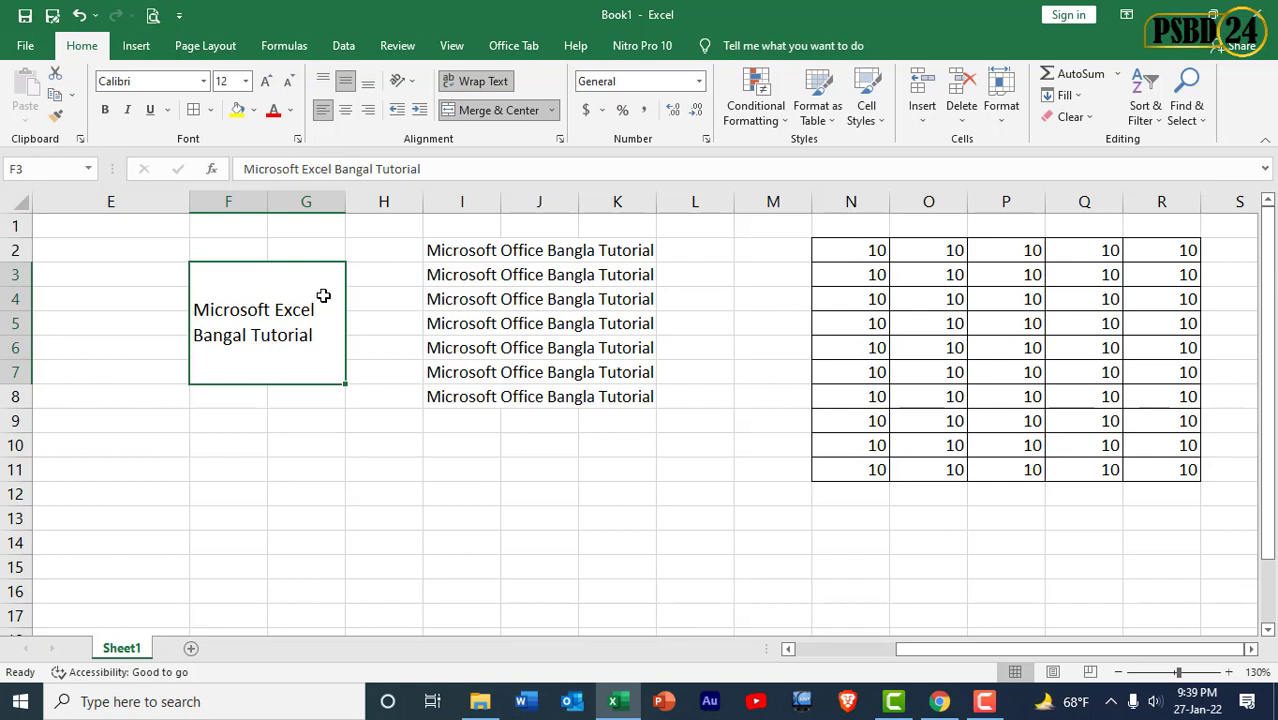
{"action": "left_click_drag", "start_coordinate": [448, 250], "coordinate": [613, 251]}
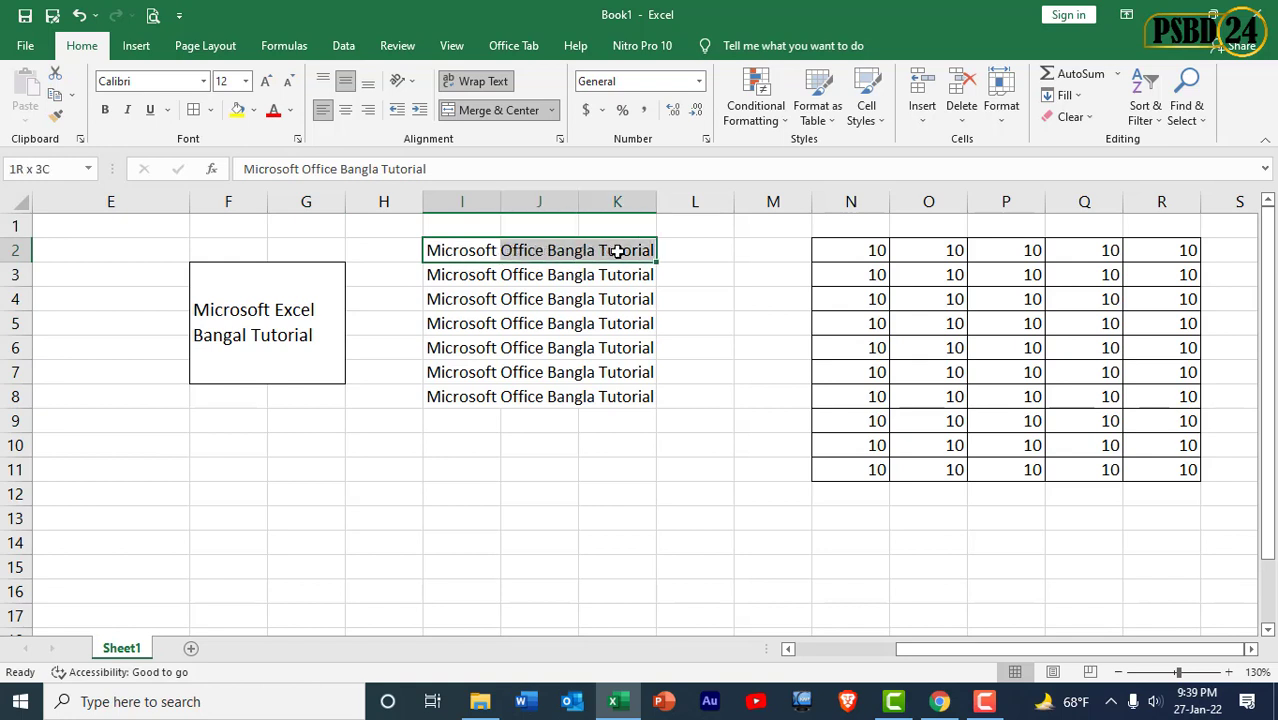
{"action": "left_click", "coordinate": [697, 253]}
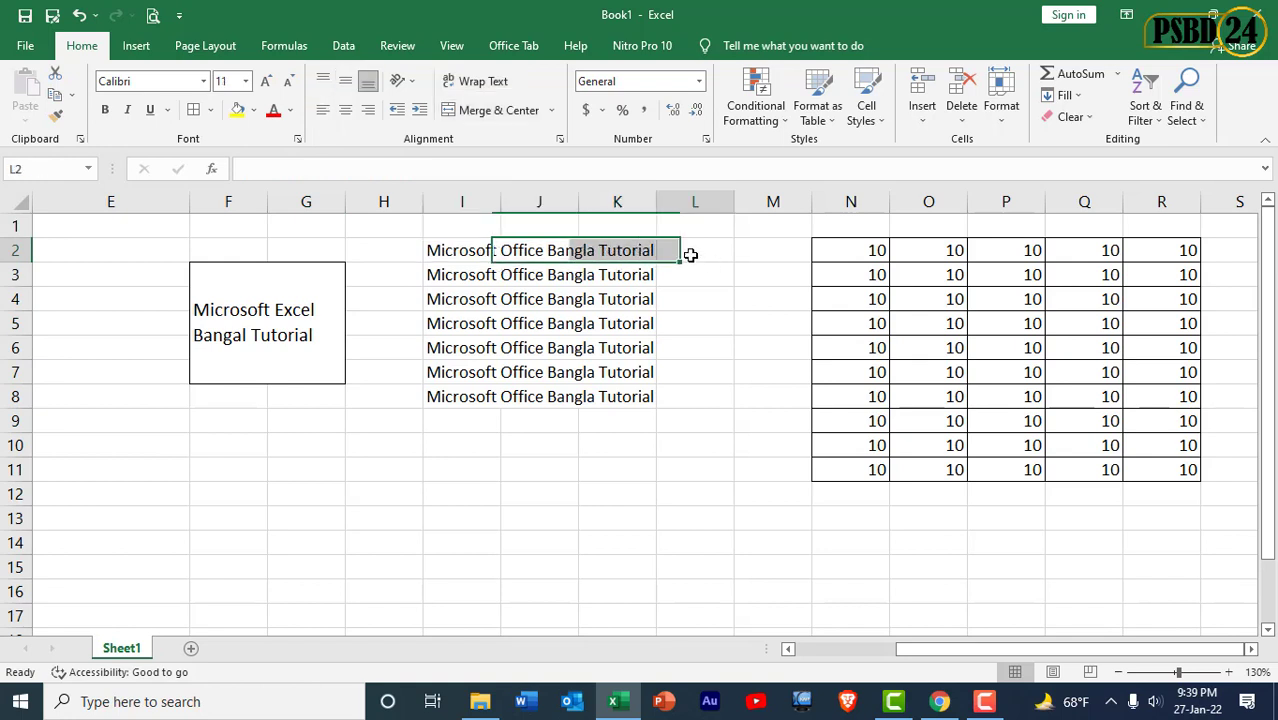
{"action": "left_click", "coordinate": [437, 250]}
{"action": "left_click", "coordinate": [522, 250]}
{"action": "left_click", "coordinate": [637, 249]}
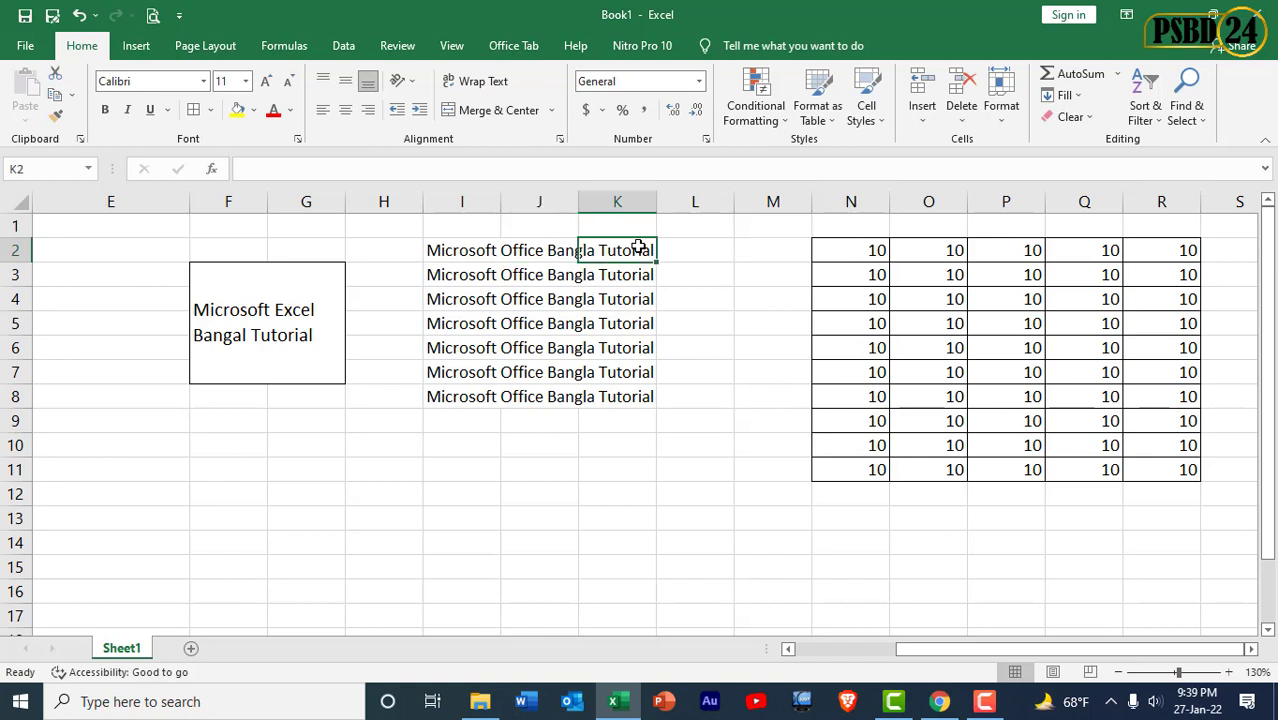
{"action": "left_click", "coordinate": [436, 250]}
{"action": "left_click", "coordinate": [516, 250]}
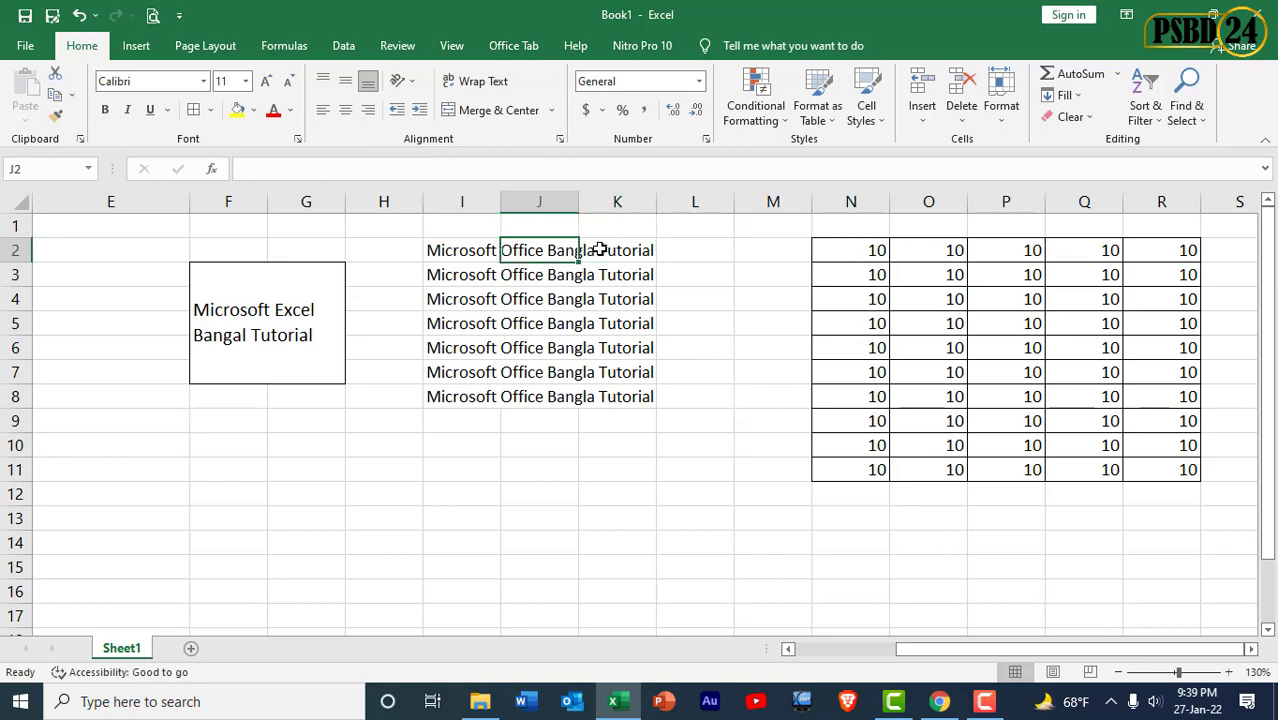
{"action": "left_click", "coordinate": [600, 250]}
{"action": "left_click", "coordinate": [522, 250]}
{"action": "type", "text": "25"}
{"action": "key", "text": "Return"}
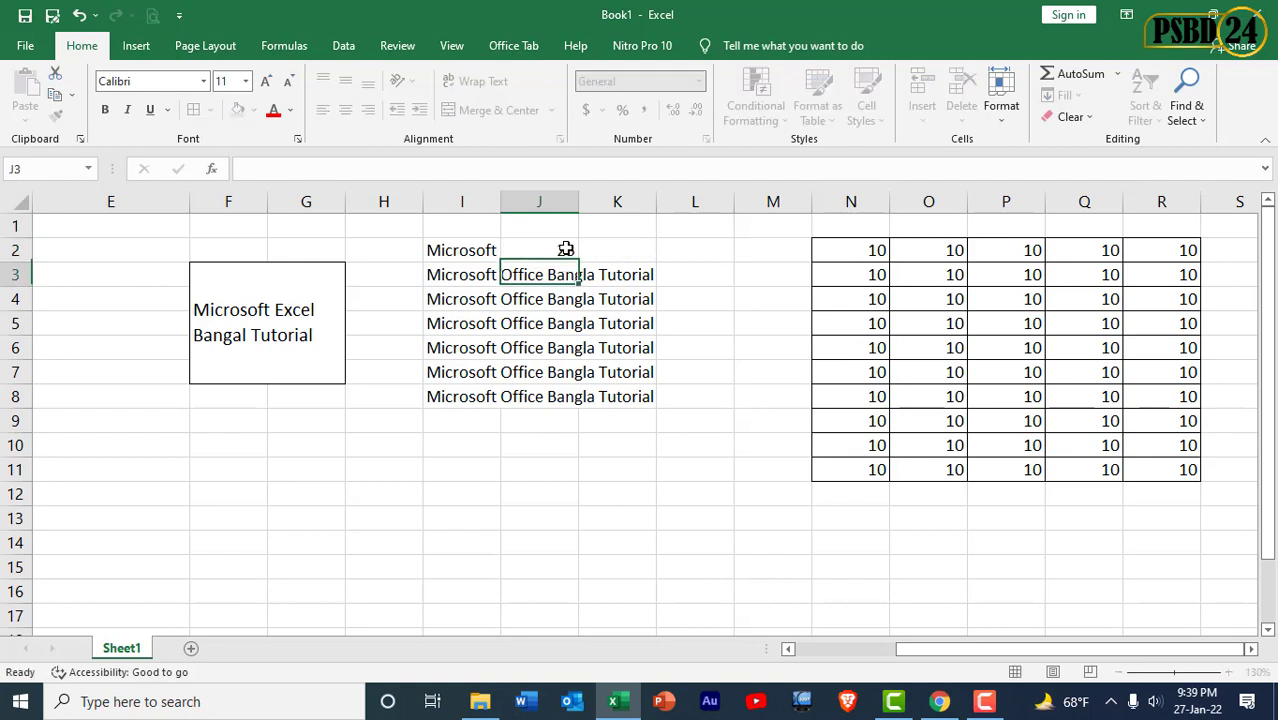
{"action": "left_click", "coordinate": [465, 251]}
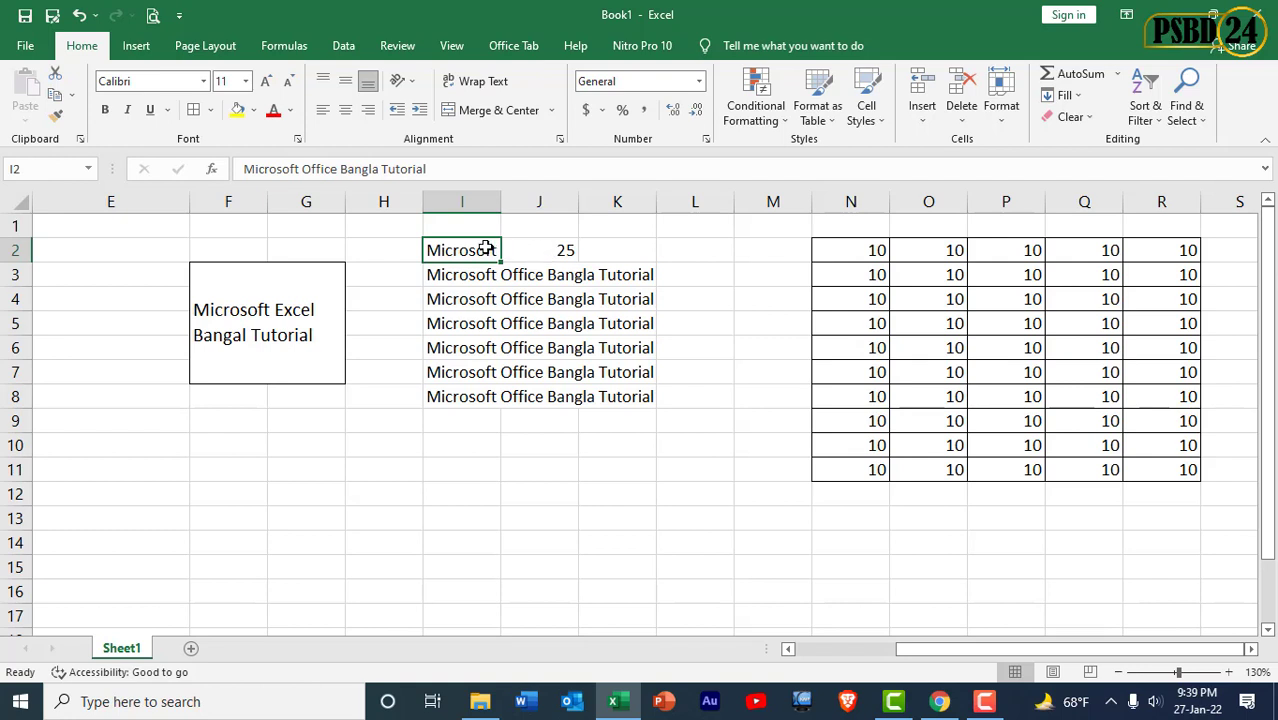
{"action": "left_click", "coordinate": [542, 251]}
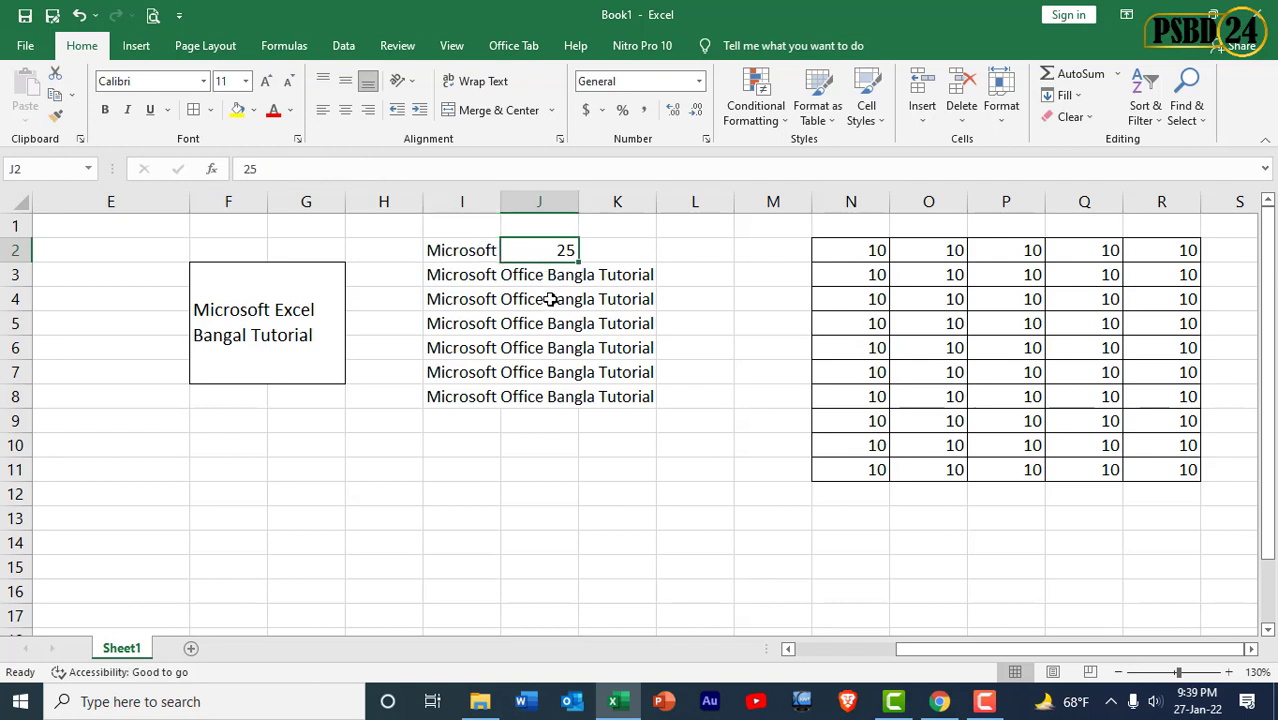
{"action": "key", "text": "Delete"}
{"action": "left_click", "coordinate": [552, 298]}
{"action": "key", "text": "Down"}
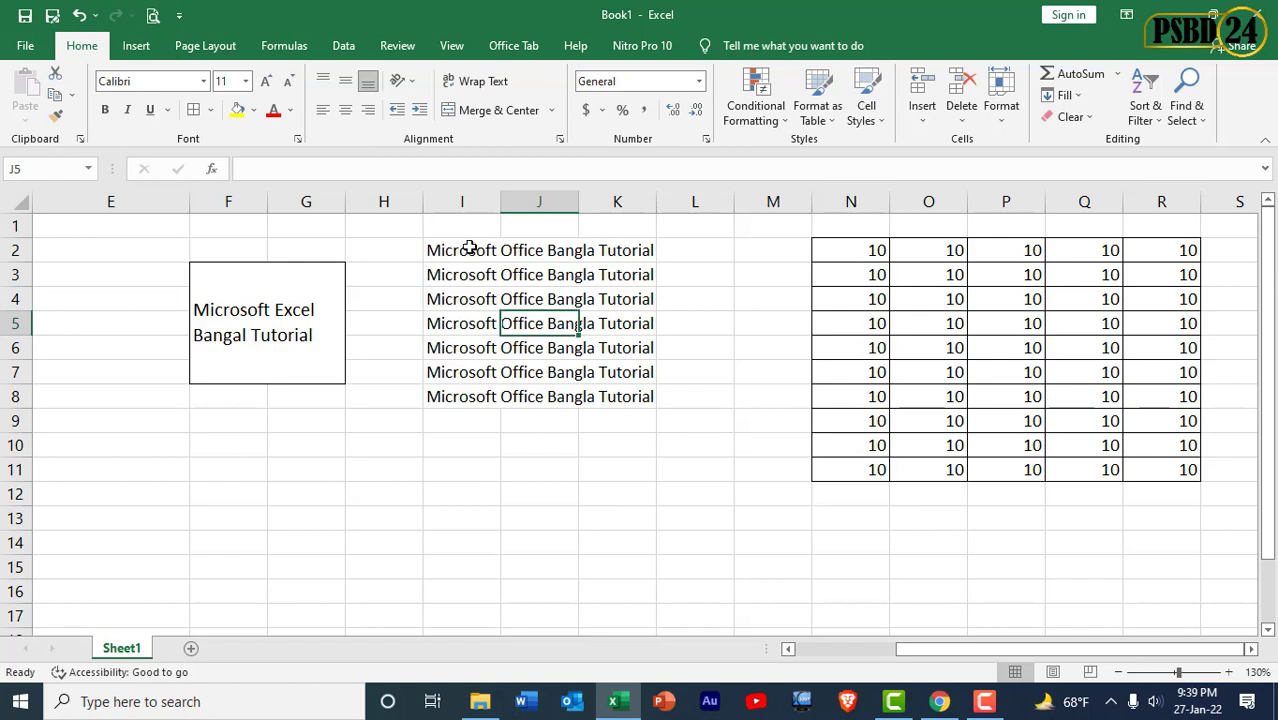
{"action": "left_click", "coordinate": [462, 250]}
Step: Merge & Center I2:L2 so 'Microsoft Office Bangla Tutorial' spans the four cells
{"action": "left_click_drag", "start_coordinate": [462, 250], "coordinate": [687, 250]}
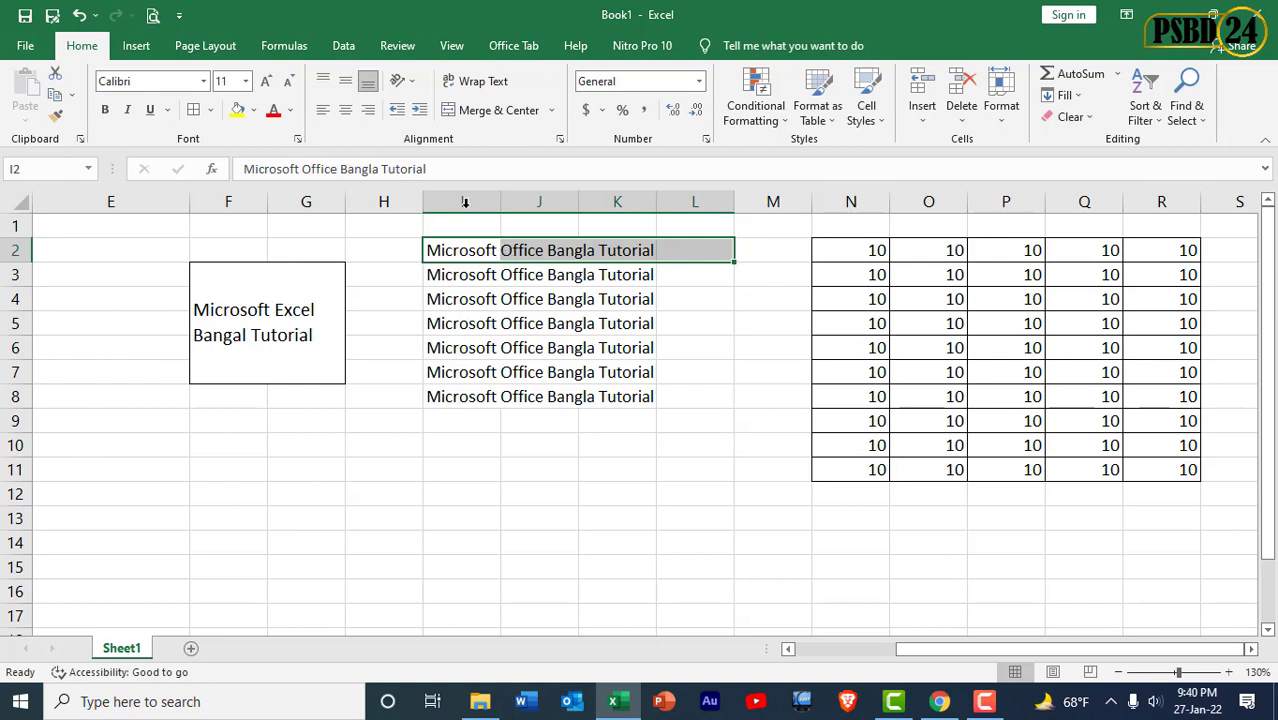
{"action": "left_click", "coordinate": [457, 116]}
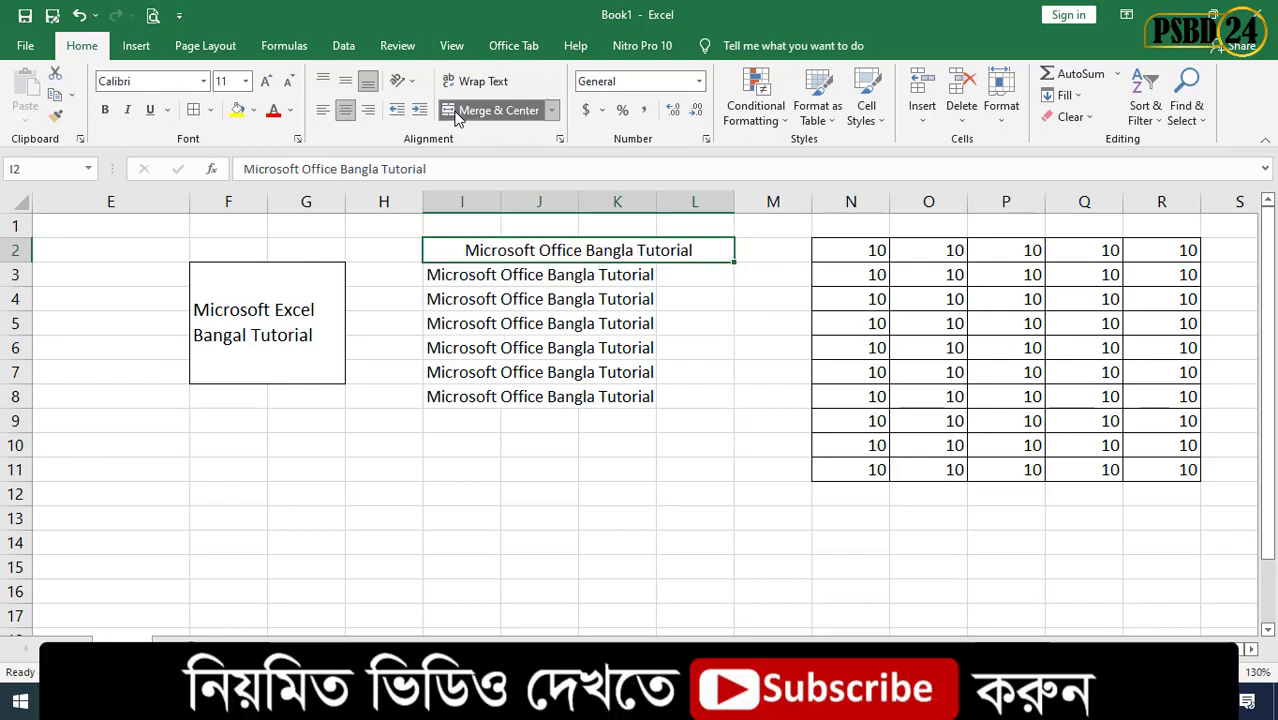
{"action": "left_click", "coordinate": [620, 332]}
{"action": "left_click", "coordinate": [443, 251]}
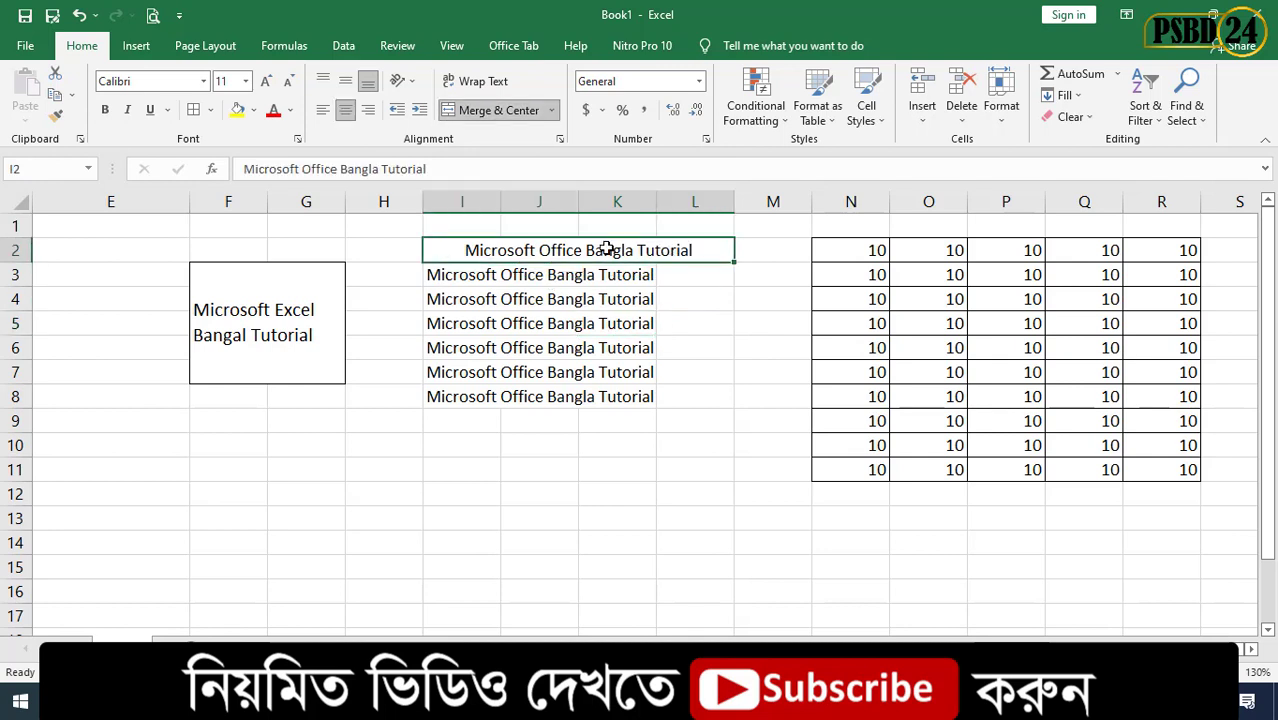
{"action": "left_click", "coordinate": [608, 278]}
{"action": "left_click", "coordinate": [470, 255]}
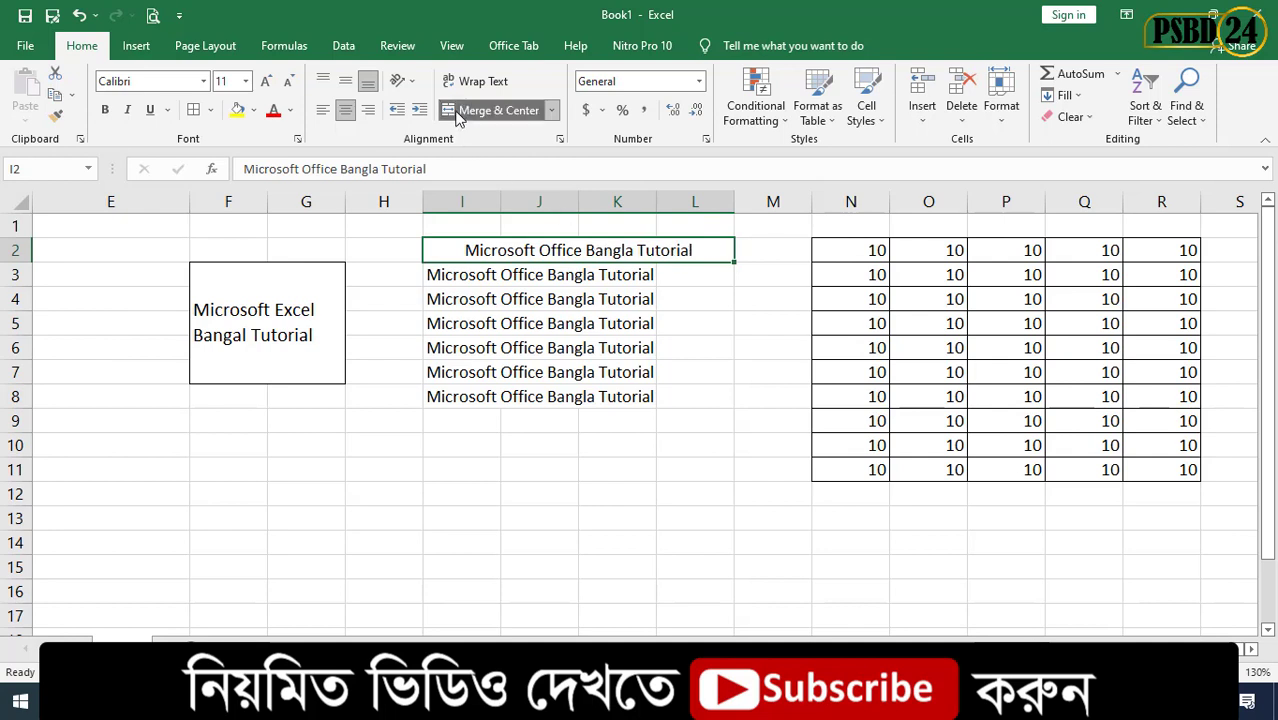
Step: Merge & Center O4:P7, accepting that only the upper-left value 10 is kept
{"action": "left_click_drag", "start_coordinate": [933, 302], "coordinate": [996, 372]}
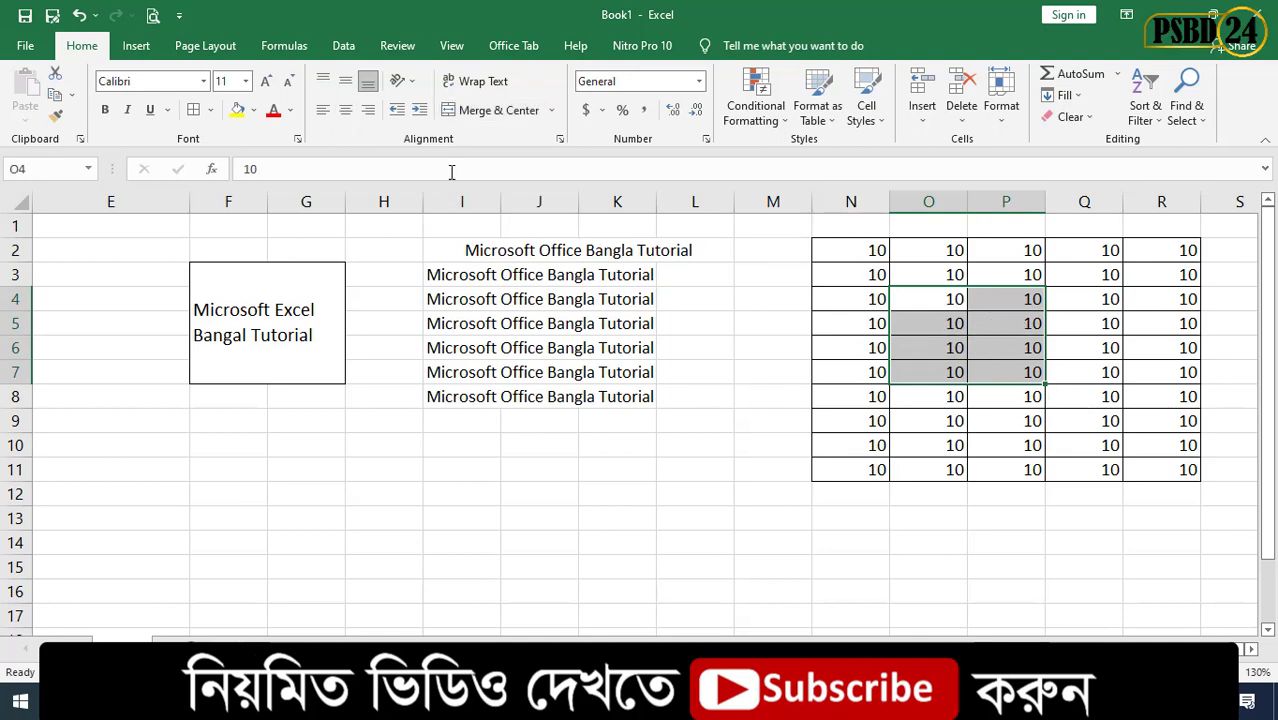
{"action": "left_click", "coordinate": [457, 113]}
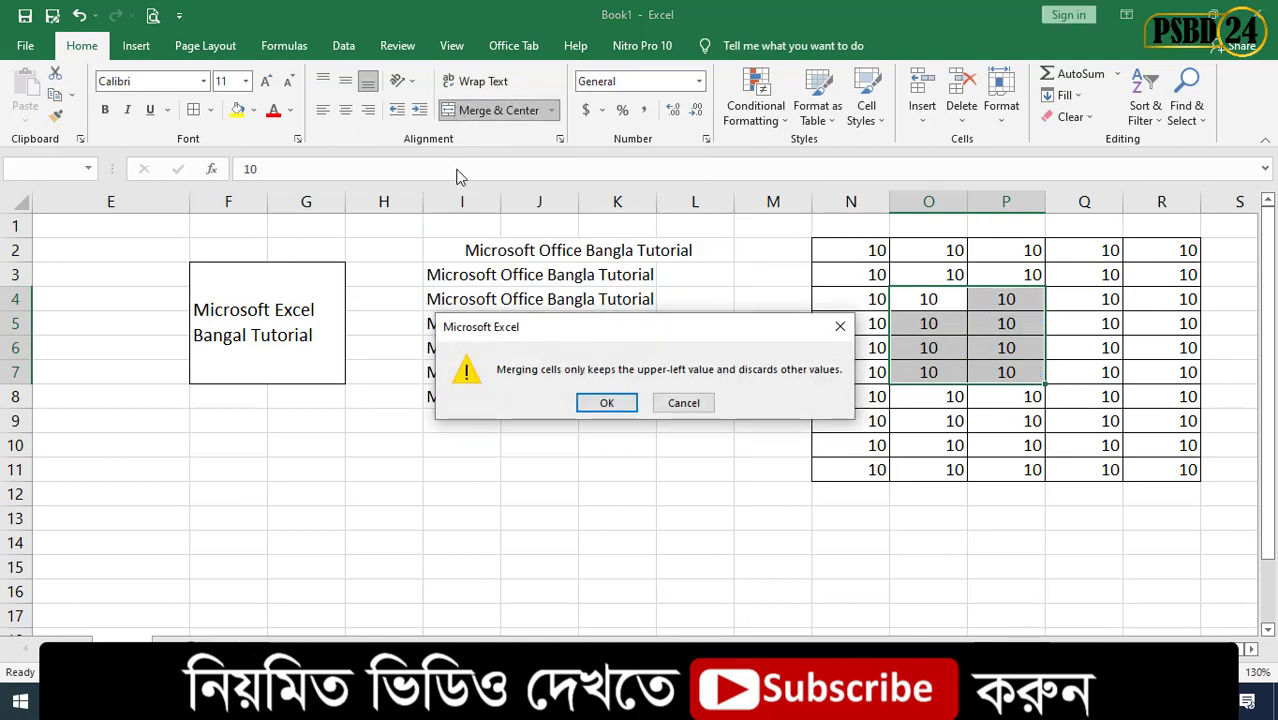
{"action": "left_click", "coordinate": [604, 401]}
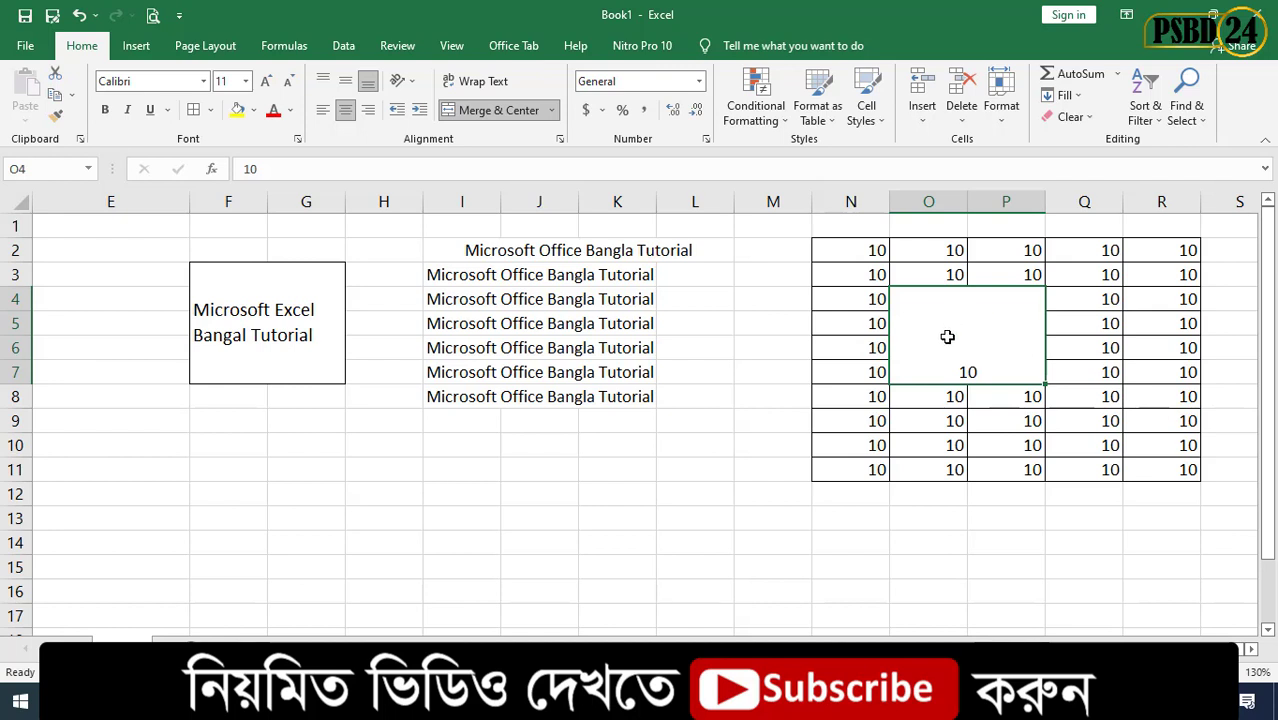
Step: Unmerge O4:P7 and check that only O4 still holds 10
{"action": "left_click", "coordinate": [460, 112]}
{"action": "left_click", "coordinate": [1008, 337]}
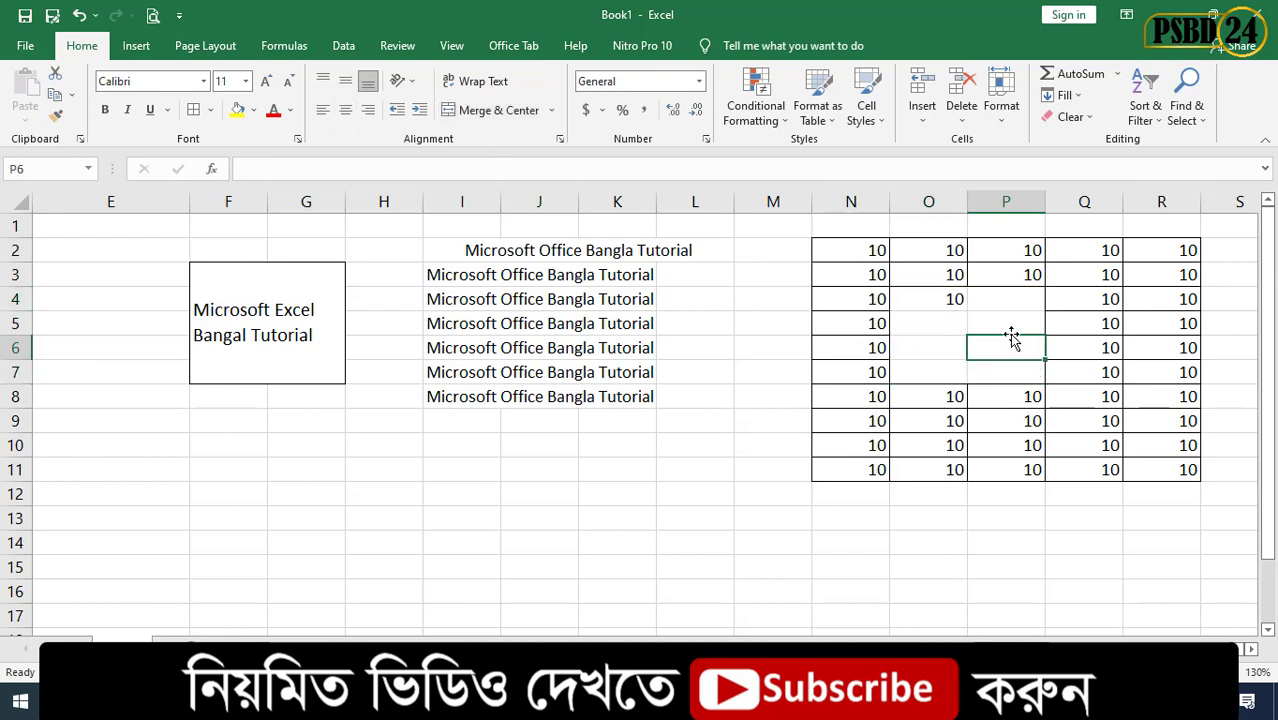
{"action": "left_click", "coordinate": [994, 300]}
{"action": "left_click", "coordinate": [996, 331]}
{"action": "left_click", "coordinate": [1001, 371]}
{"action": "left_click", "coordinate": [939, 345]}
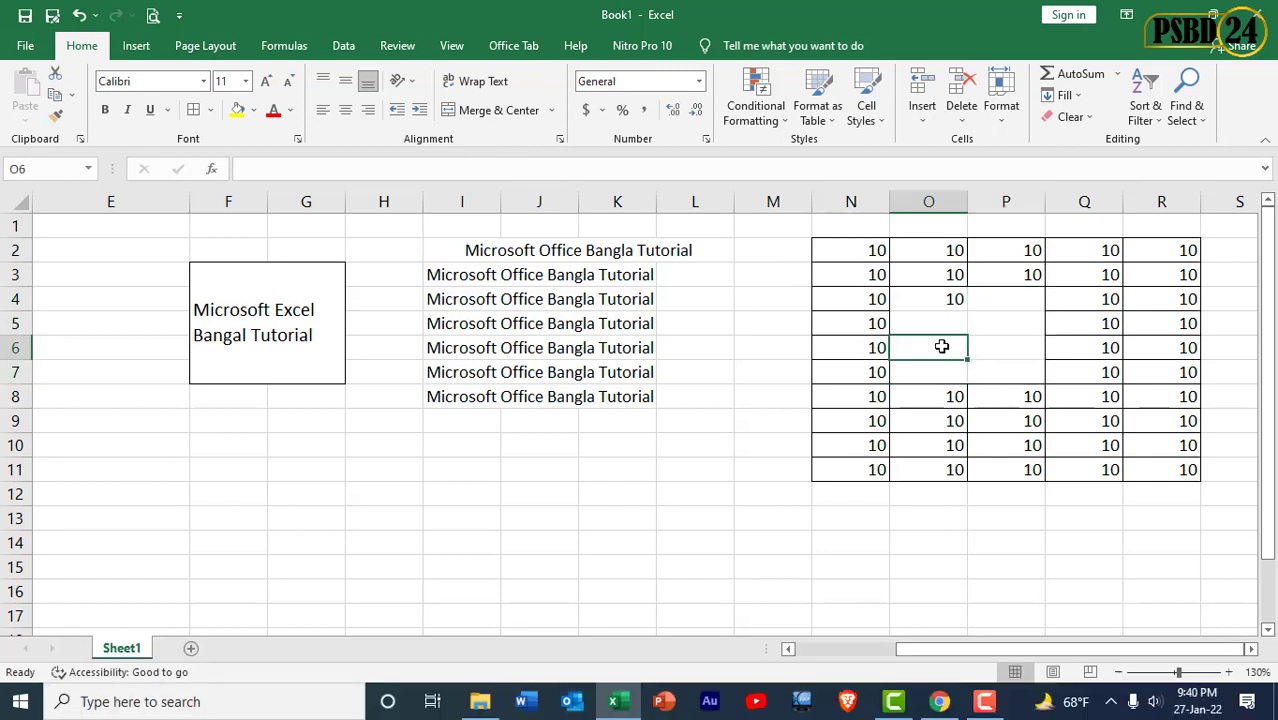
{"action": "left_click", "coordinate": [934, 322]}
Step: Merge I5:L5 into one cell with Merge Across
{"action": "left_click_drag", "start_coordinate": [433, 324], "coordinate": [688, 326]}
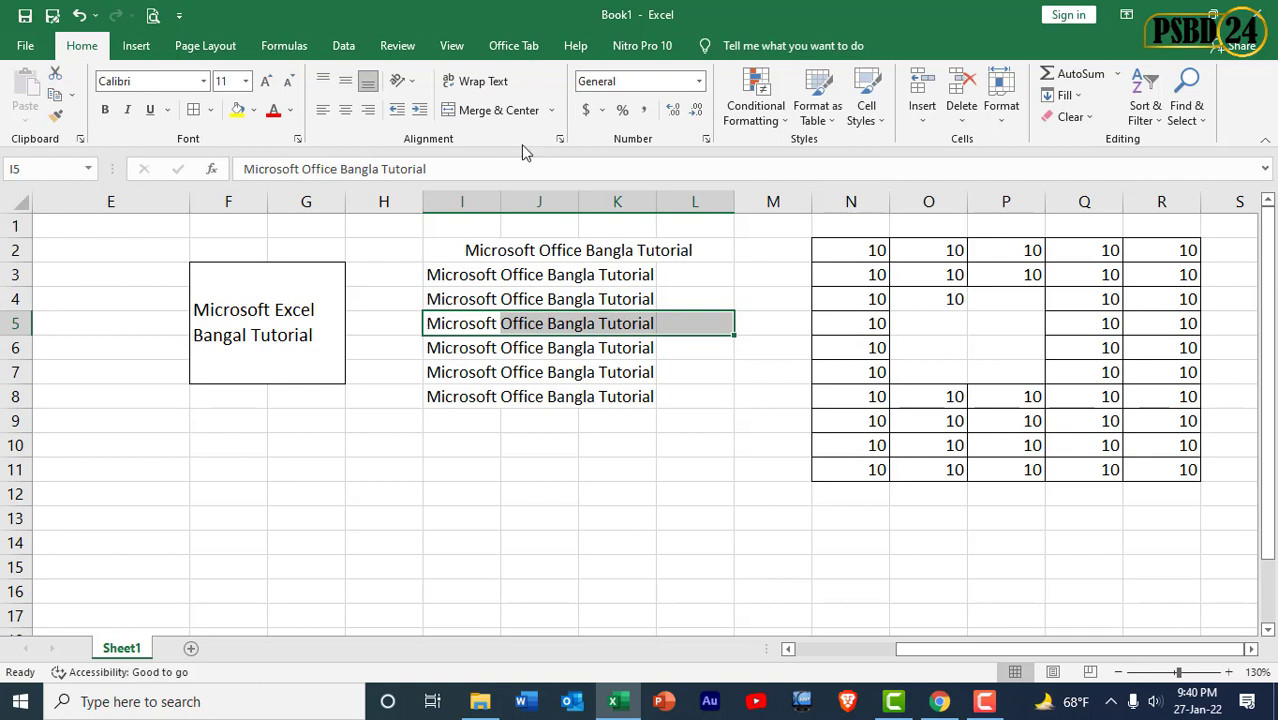
{"action": "left_click", "coordinate": [551, 110]}
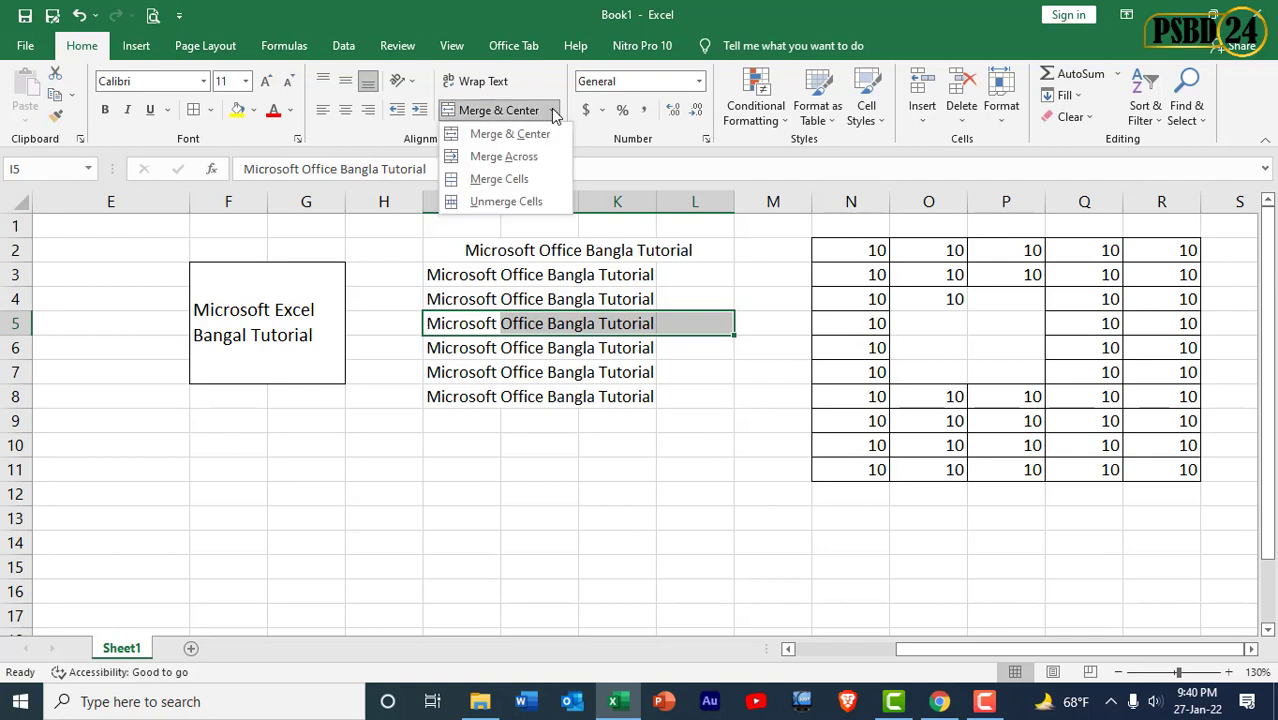
{"action": "left_click", "coordinate": [534, 156]}
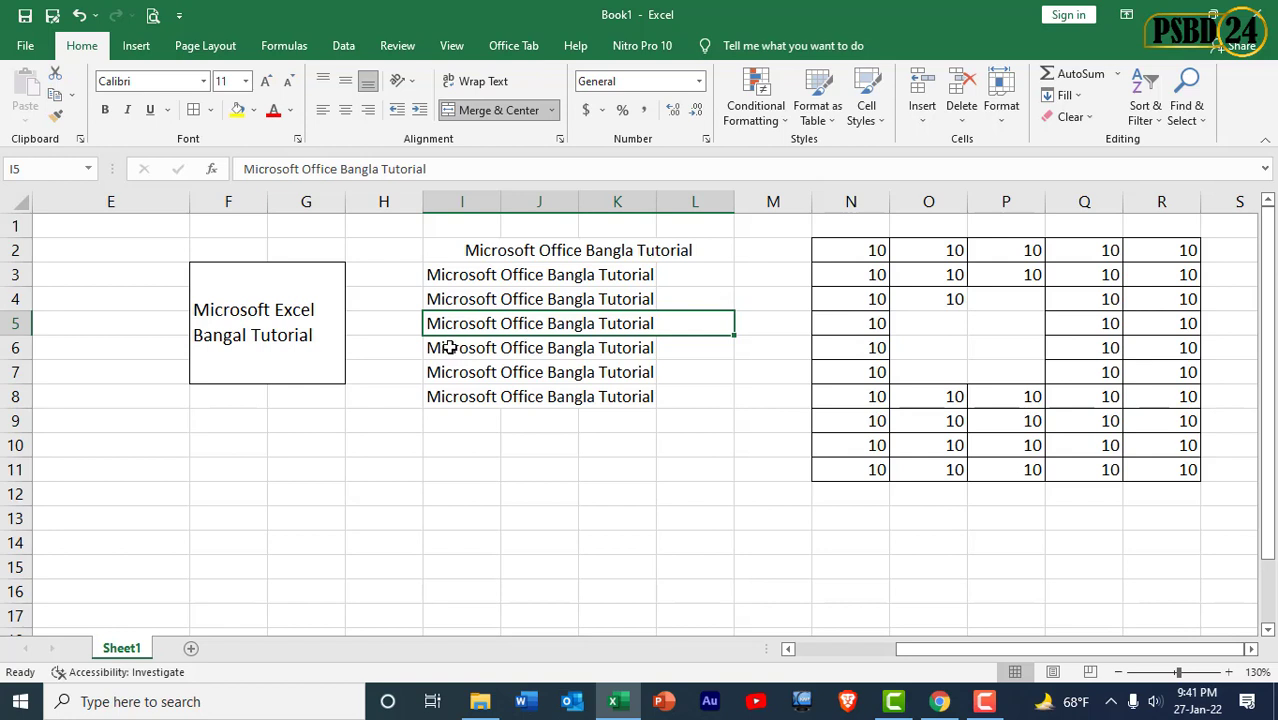
Step: Merge I6:L6 with Merge Cells, then unmerge it again
{"action": "mouse_move", "coordinate": [449, 346]}
{"action": "left_mouse_down"}
{"action": "mouse_move", "coordinate": [693, 331]}
{"action": "mouse_move", "coordinate": [699, 348]}
{"action": "left_mouse_up"}
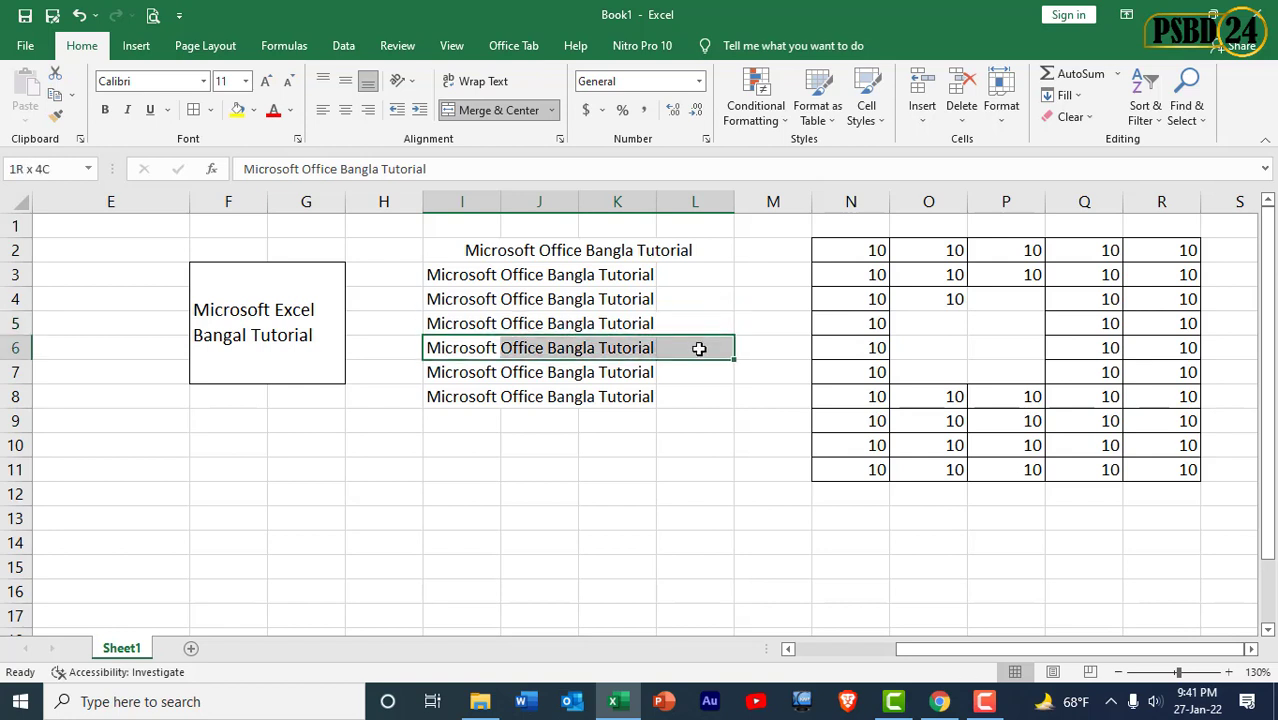
{"action": "left_click", "coordinate": [551, 110]}
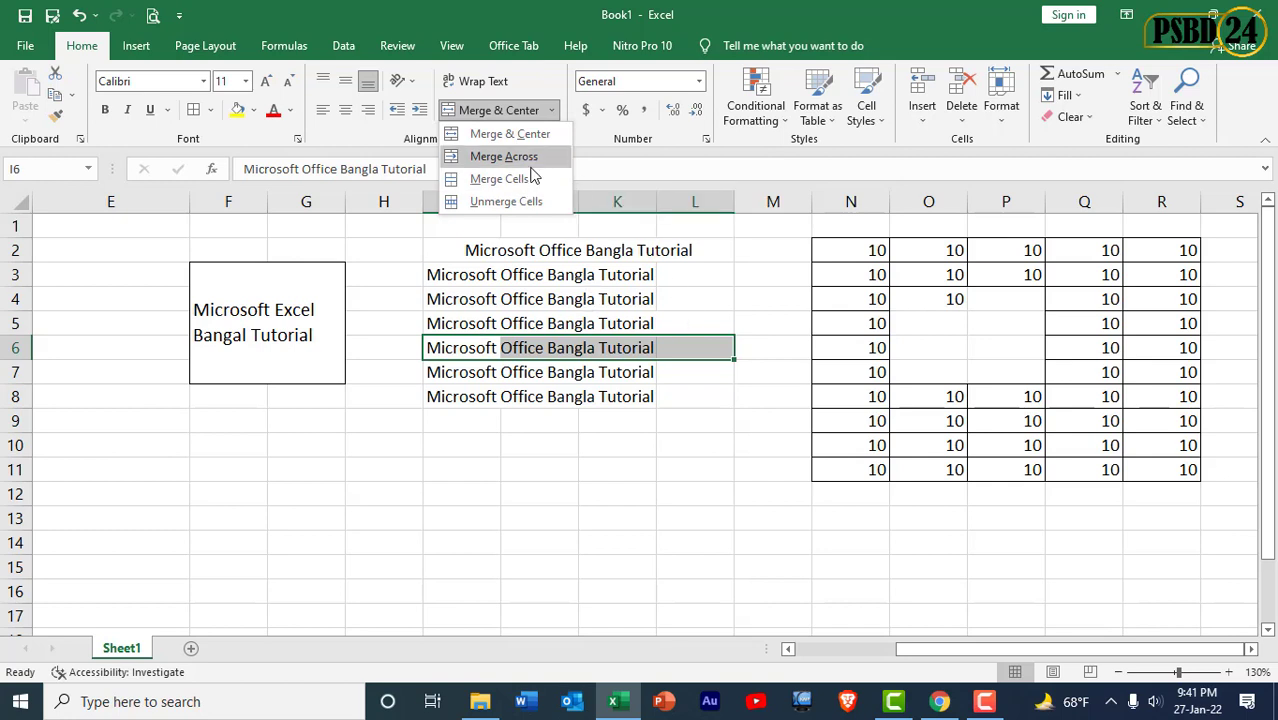
{"action": "left_click", "coordinate": [516, 179]}
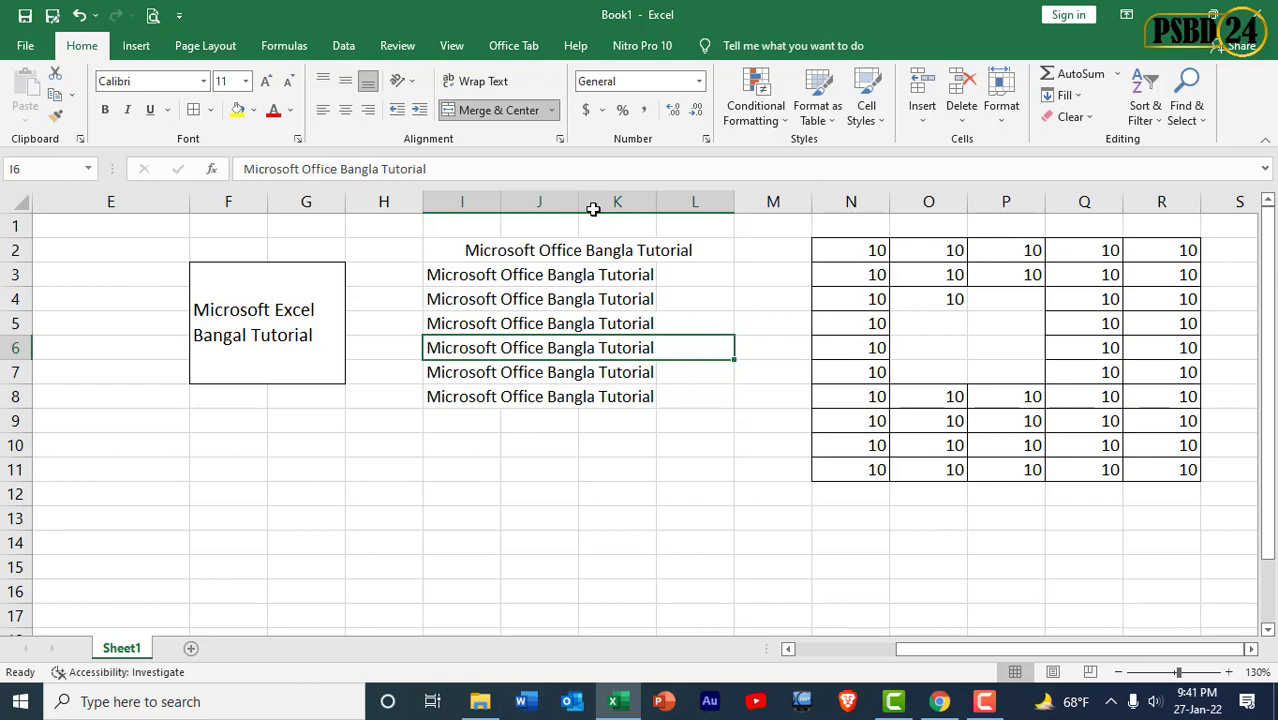
{"action": "left_click", "coordinate": [551, 110]}
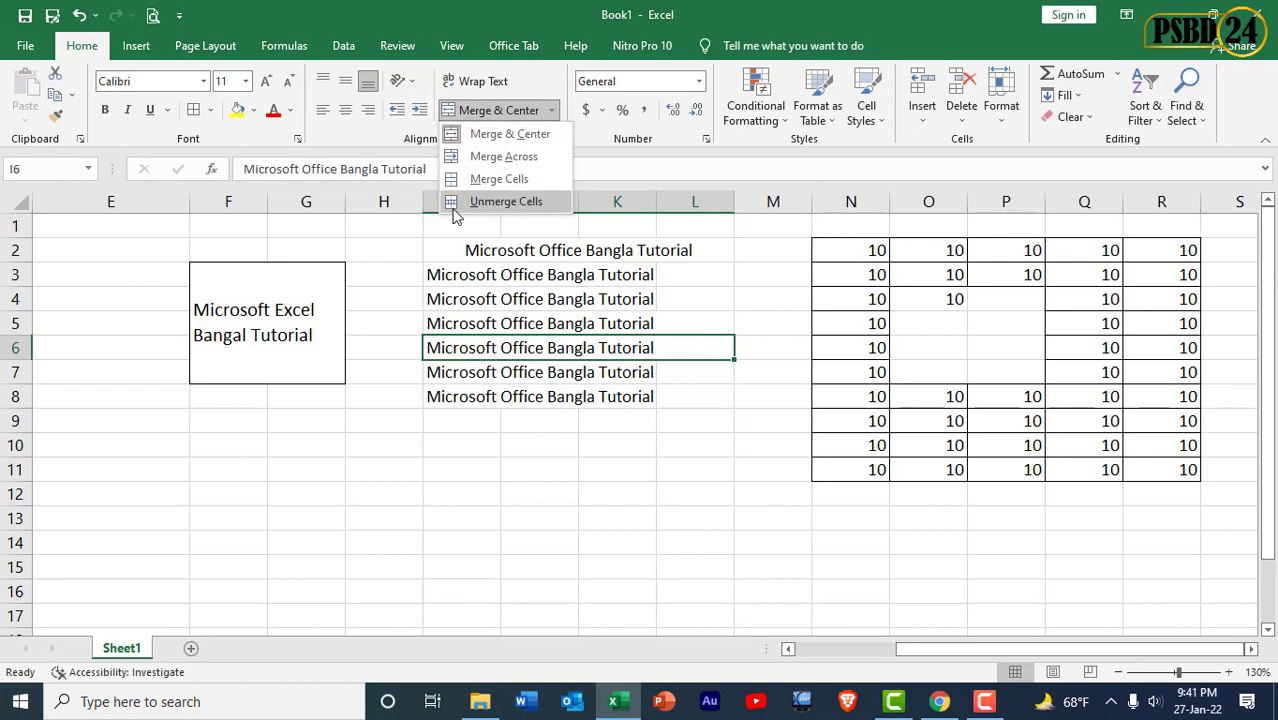
{"action": "left_click", "coordinate": [515, 203]}
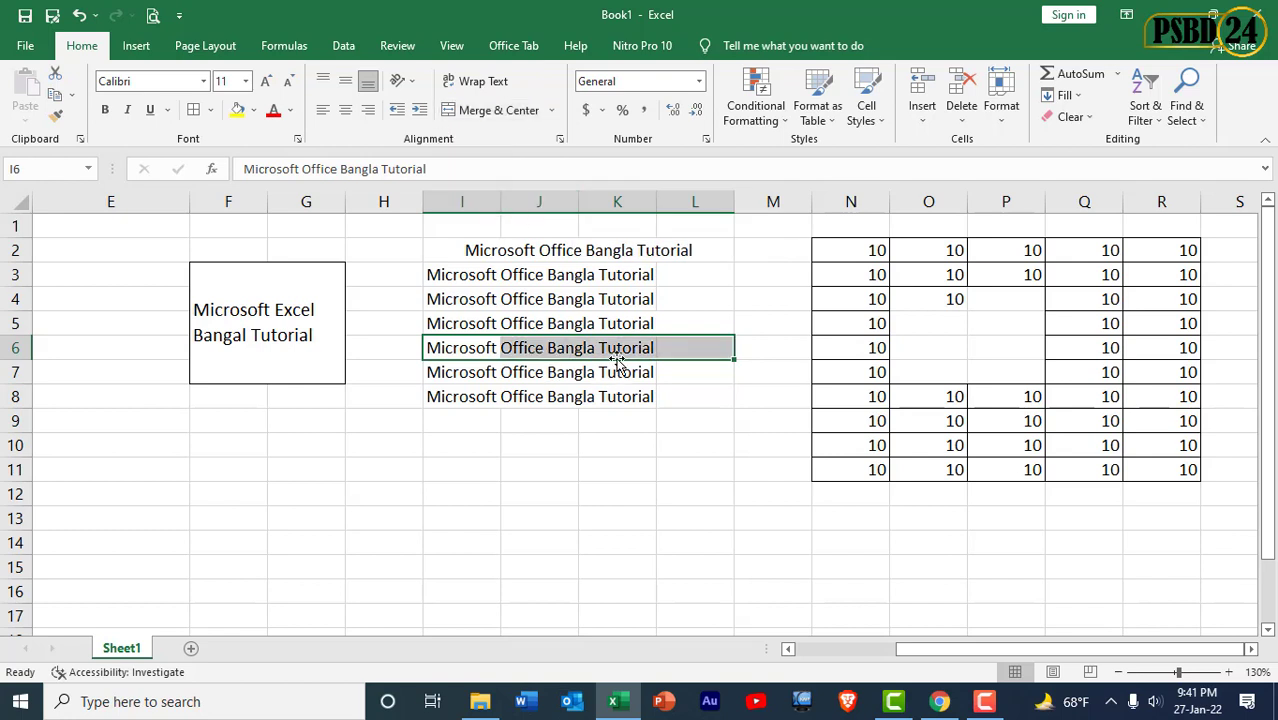
Step: Unmerge the I2:L2 title back into separate cells
{"action": "left_click", "coordinate": [500, 252]}
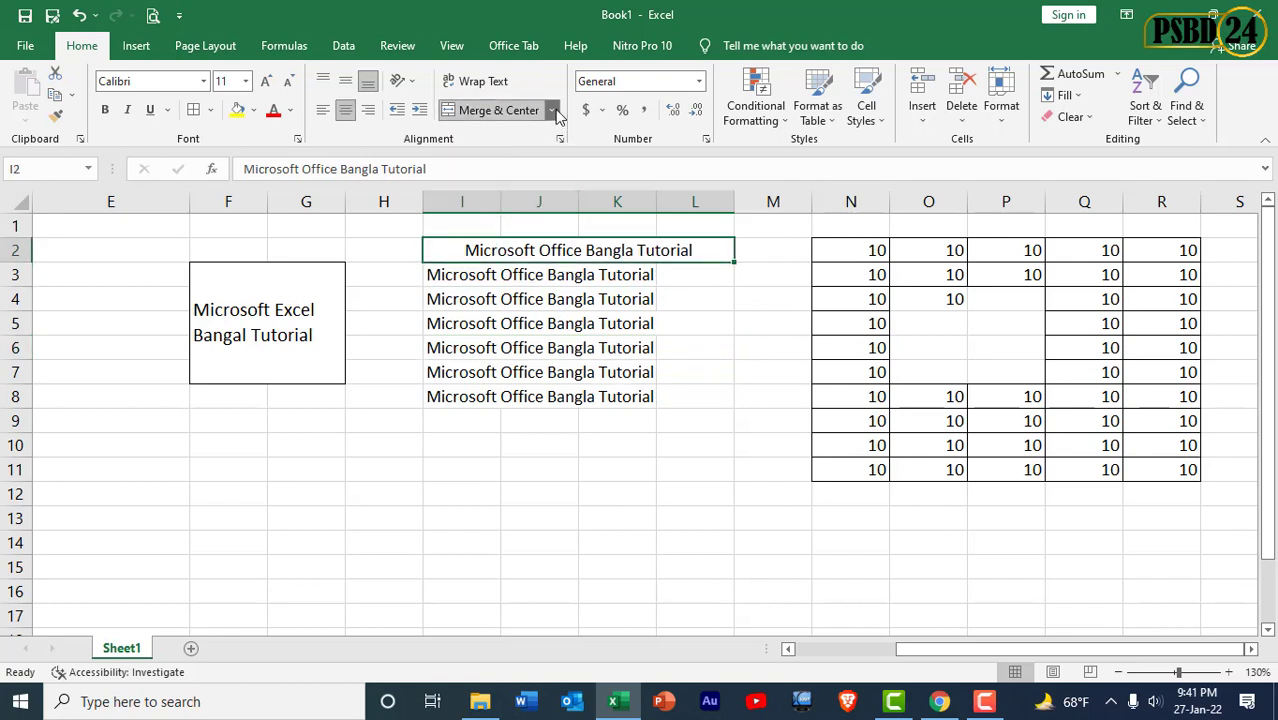
{"action": "left_click", "coordinate": [553, 110]}
{"action": "left_click", "coordinate": [520, 203]}
{"action": "left_click", "coordinate": [461, 518]}
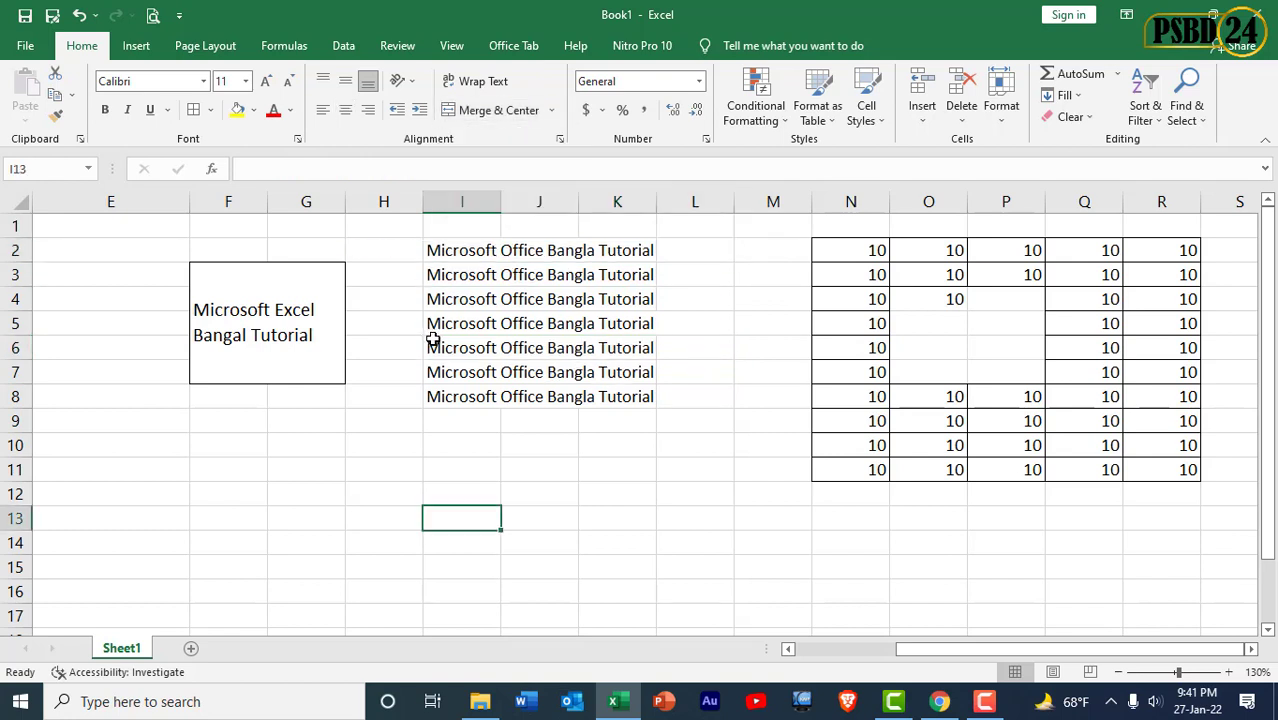